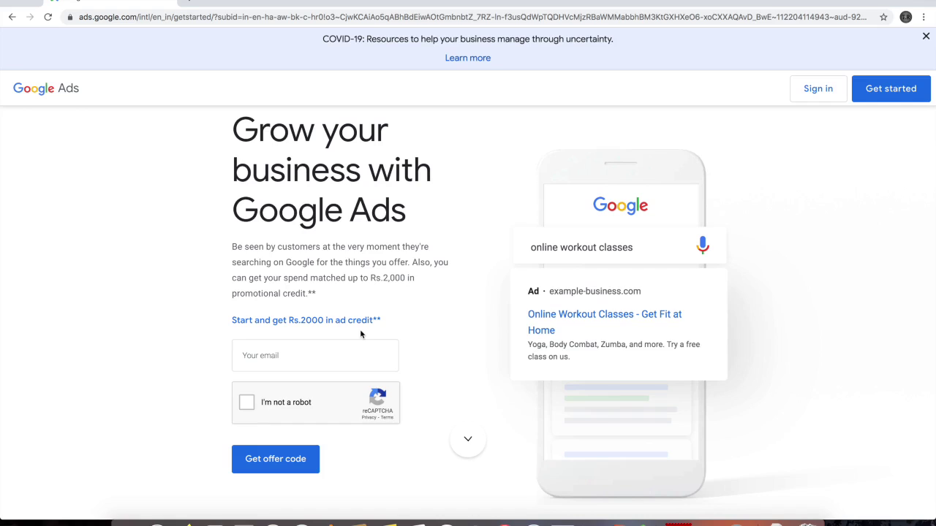
Sign in to the Google Ads account and review its notifications, including the promo code announcement.
double_click(319, 321)
left_click(826, 99)
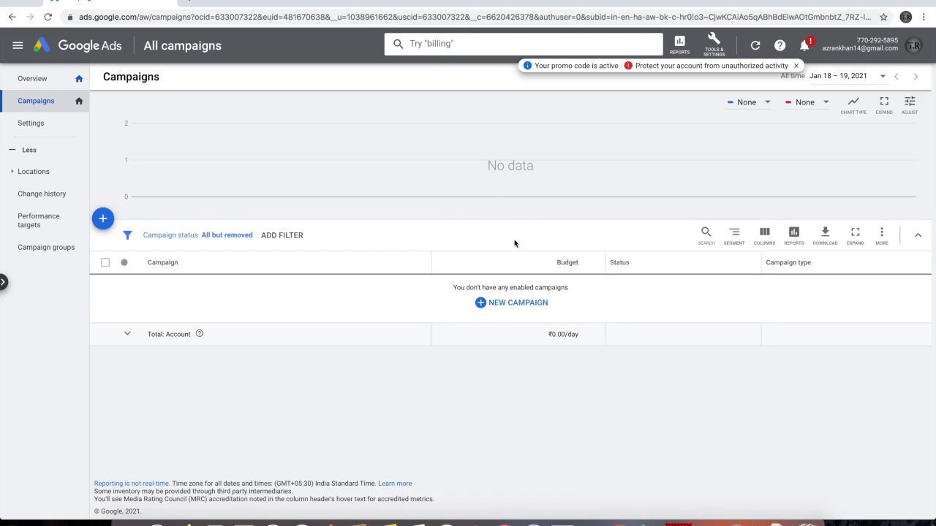
left_click(806, 47)
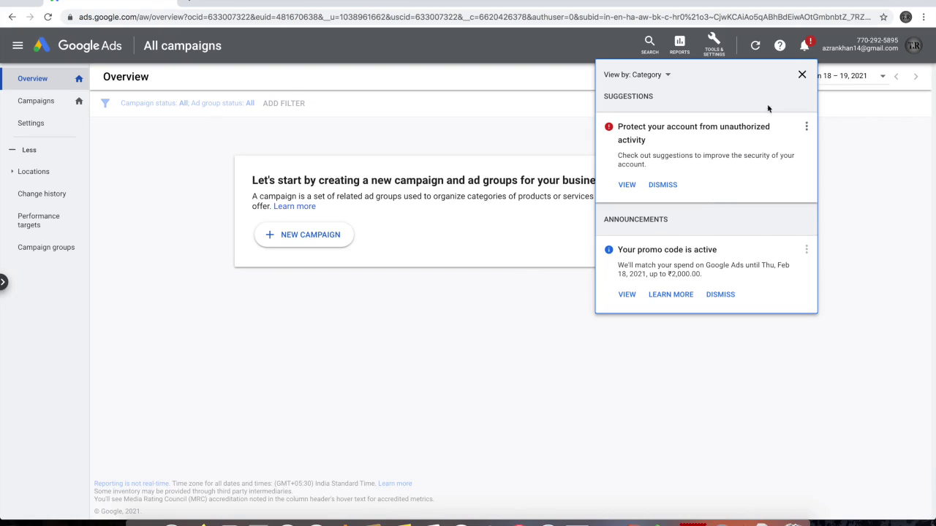
left_click(802, 73)
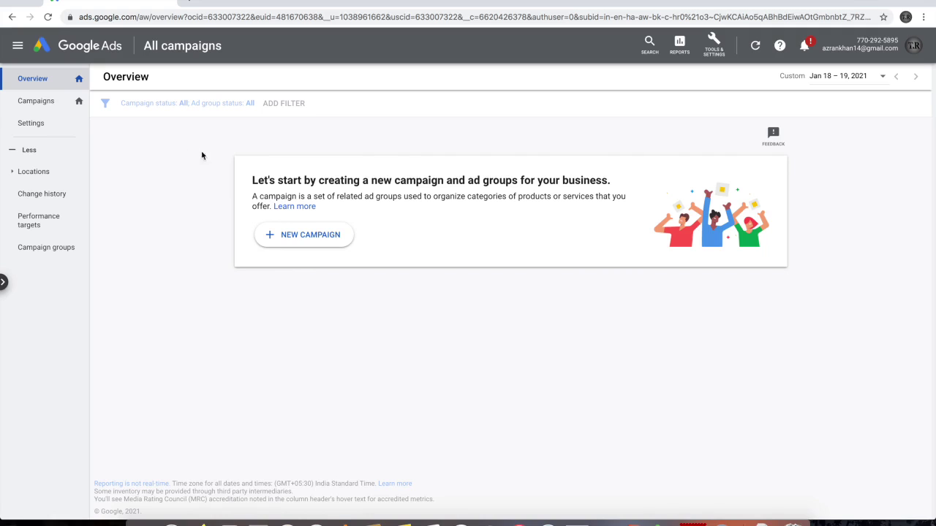
Start creating a new campaign from the account's campaign list.
left_click(35, 103)
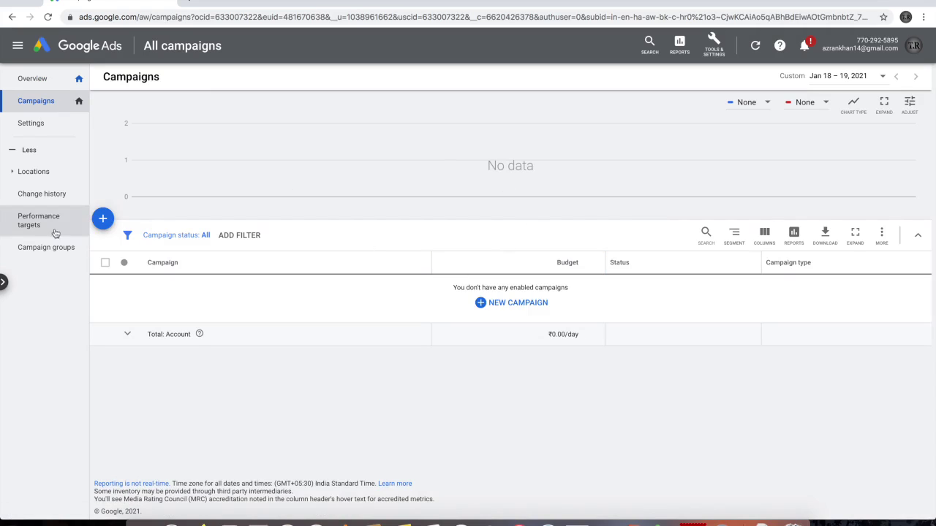
left_click(106, 220)
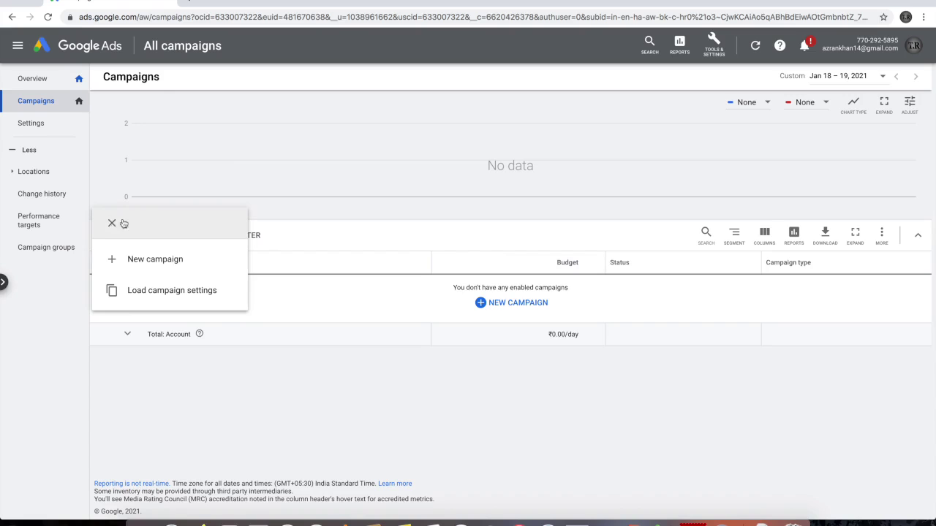
left_click(146, 264)
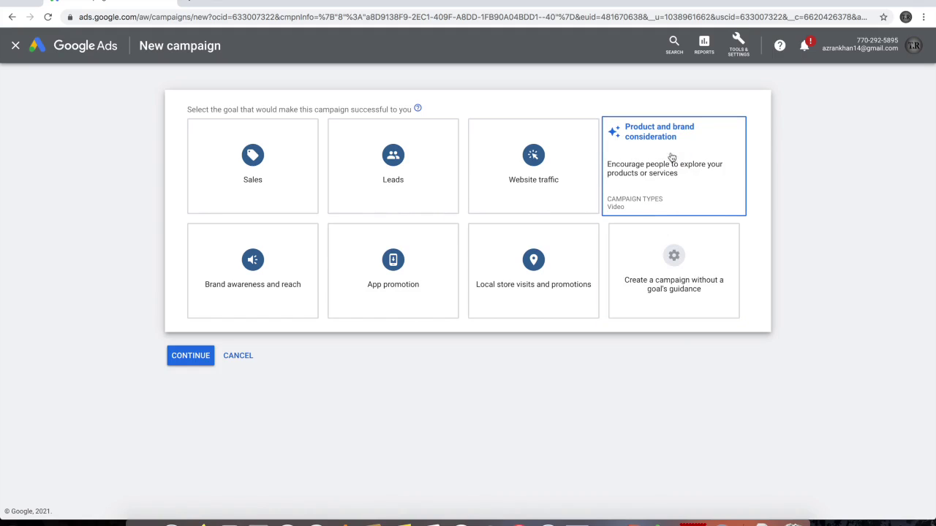
Choose the Product and brand consideration goal with a Video campaign of the Influence consideration subtype.
left_click(690, 182)
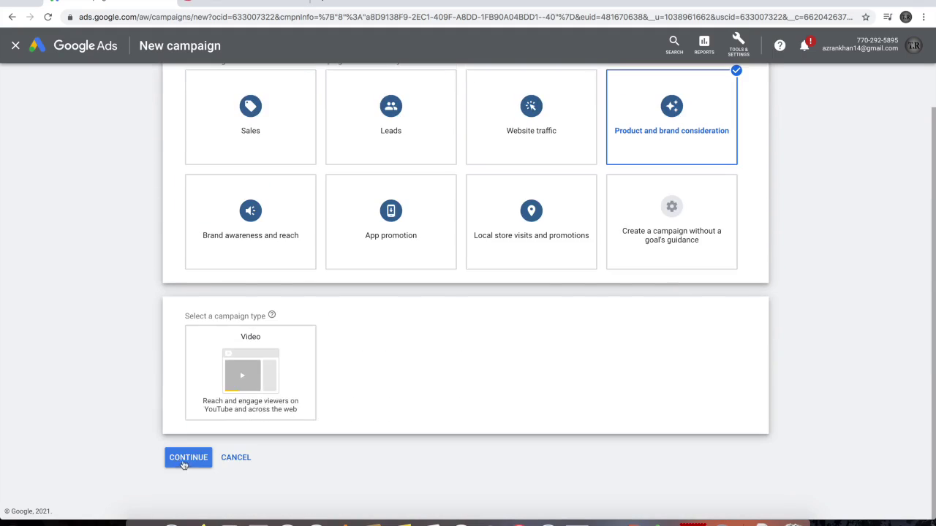
left_click(241, 387)
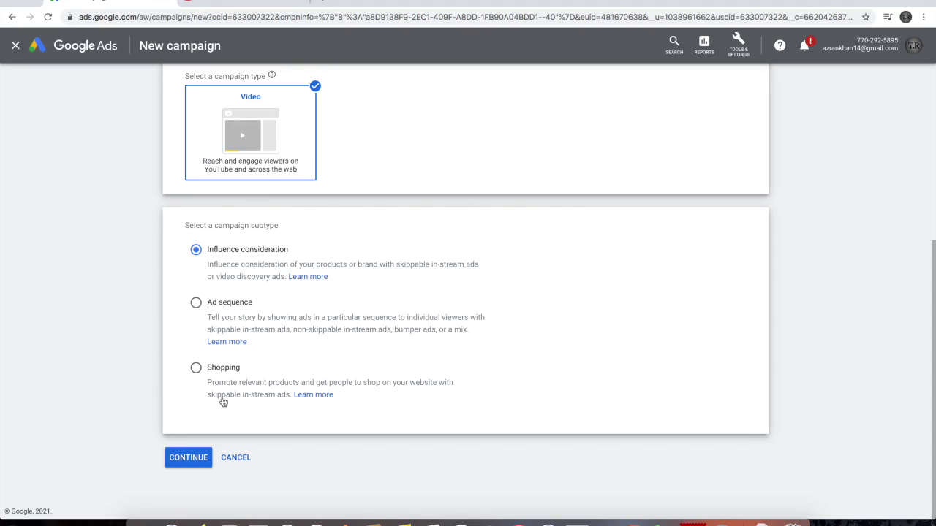
left_click(188, 458)
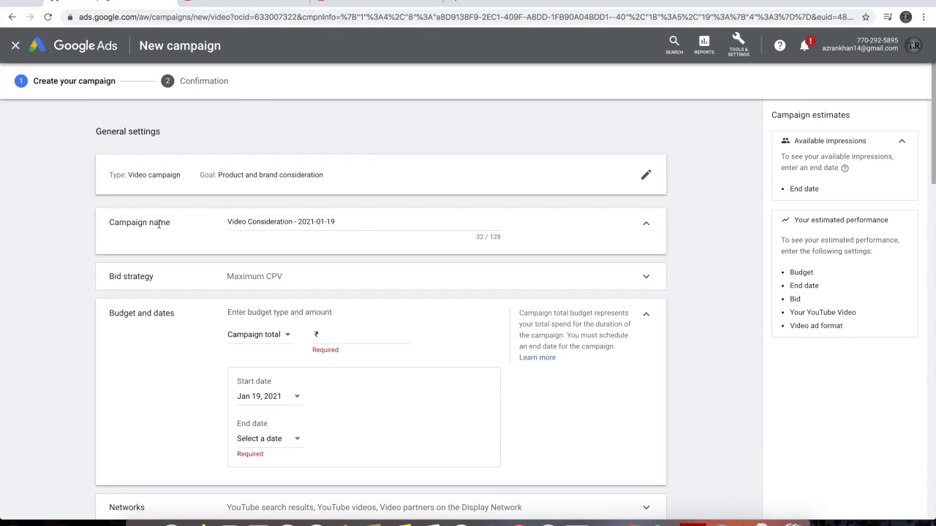
Clear the campaign name and copy "how to book aadhaar appointment online 2021" from the matching video's title in YouTube Studio.
left_click(325, 221)
key("super+a")
key("BackSpace")
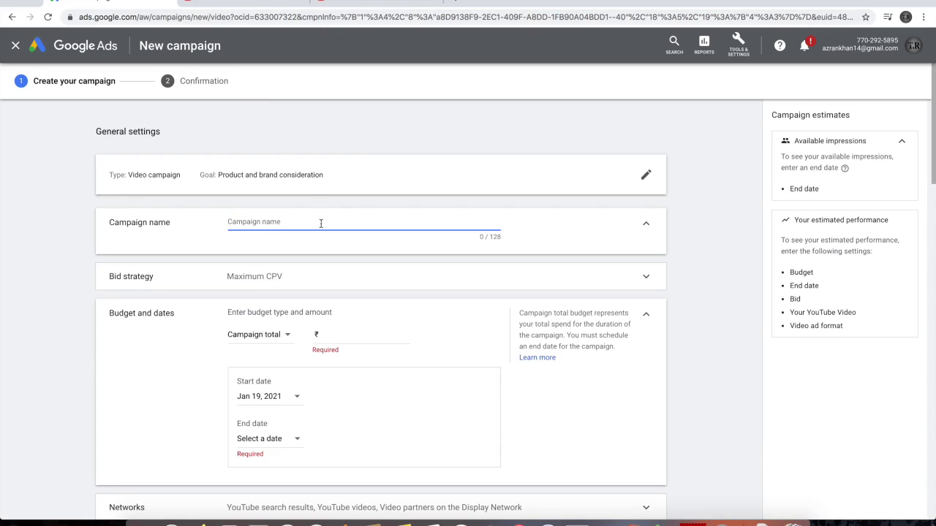
left_click(358, 5)
mouse_move(269, 336)
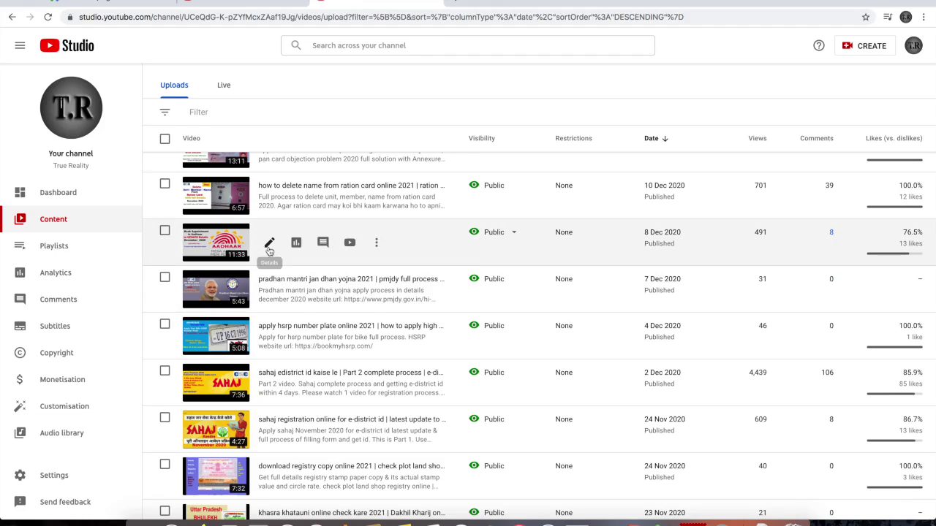
left_click(269, 246)
left_click_drag(336, 125, 196, 119)
key("super+c")
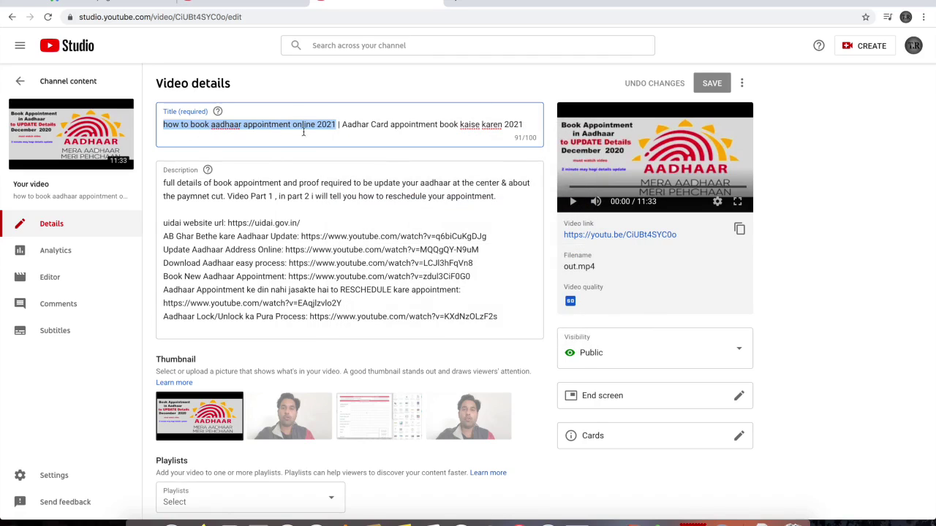
Return to Google Ads and paste "how to book aadhaar appointment online 2021" as the campaign name.
left_click(136, 3)
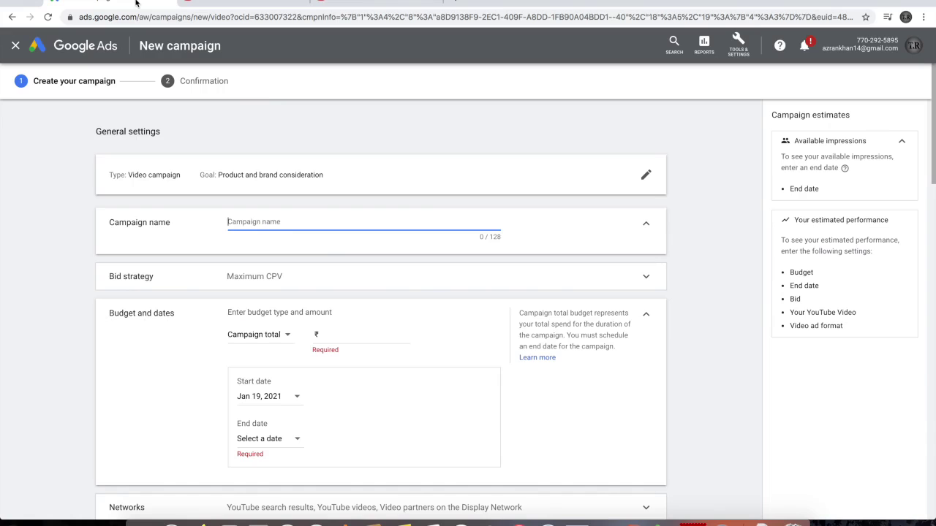
right_click(313, 222)
left_click(334, 293)
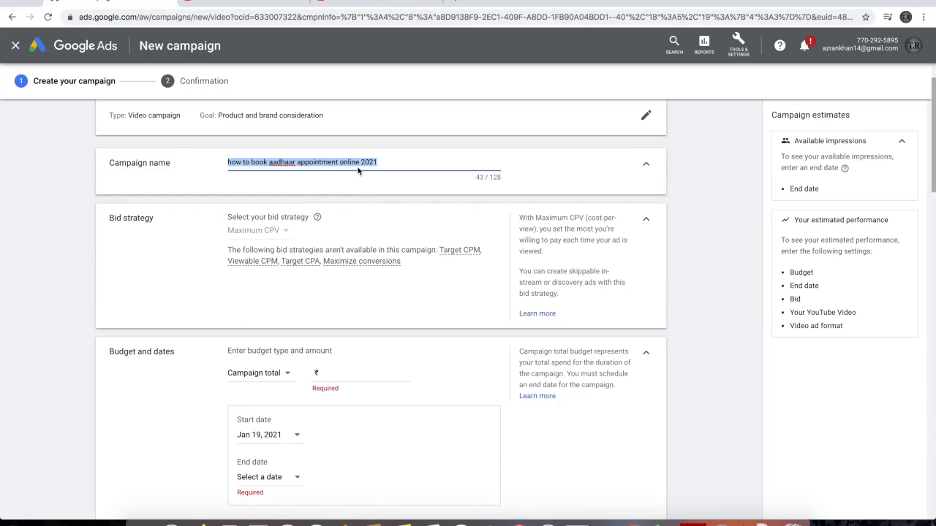
Replace the ad group name with the copied text "how to book aadhaar appointment online 2021".
scroll(356, 199, "down", 10)
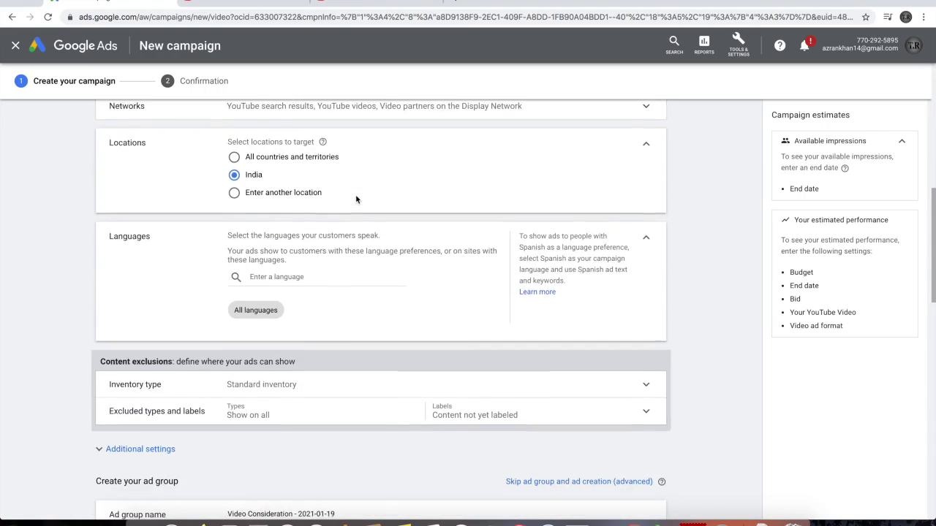
scroll(339, 309, "down", 2)
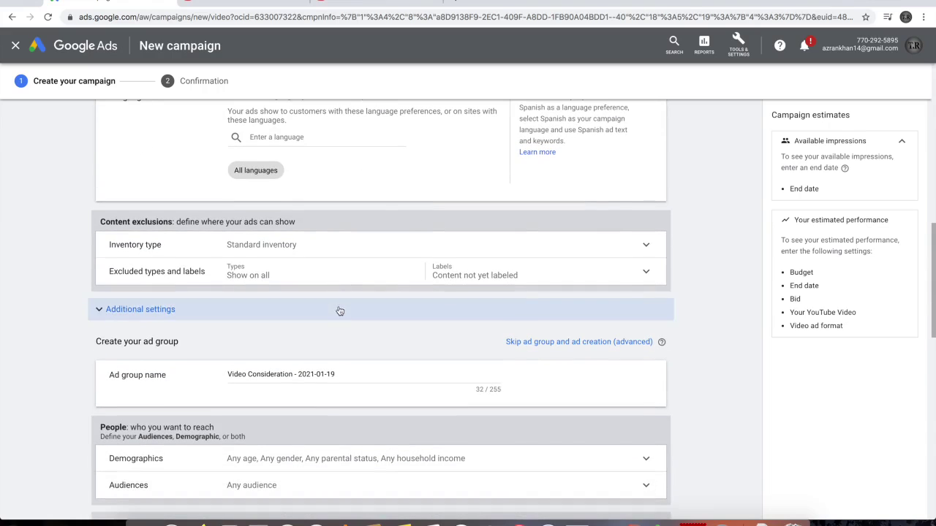
triple_click(338, 375)
right_click(338, 376)
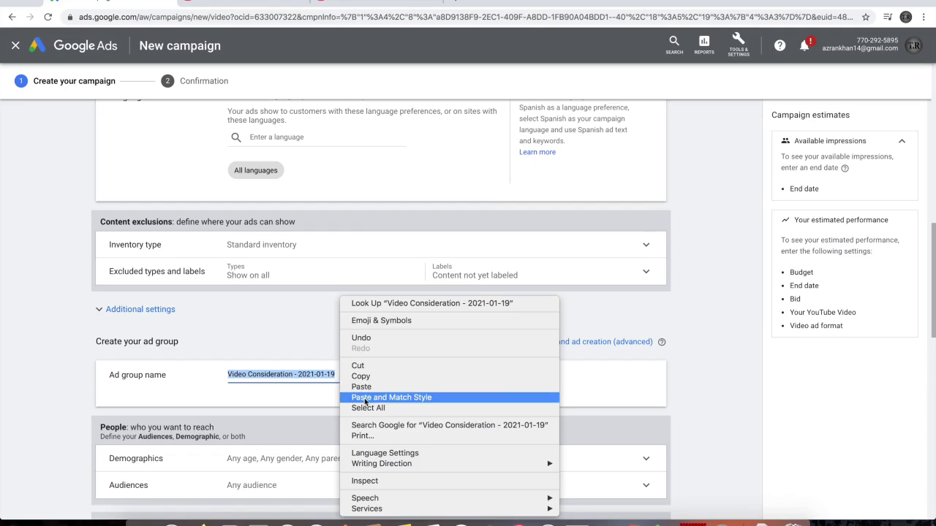
left_click(354, 385)
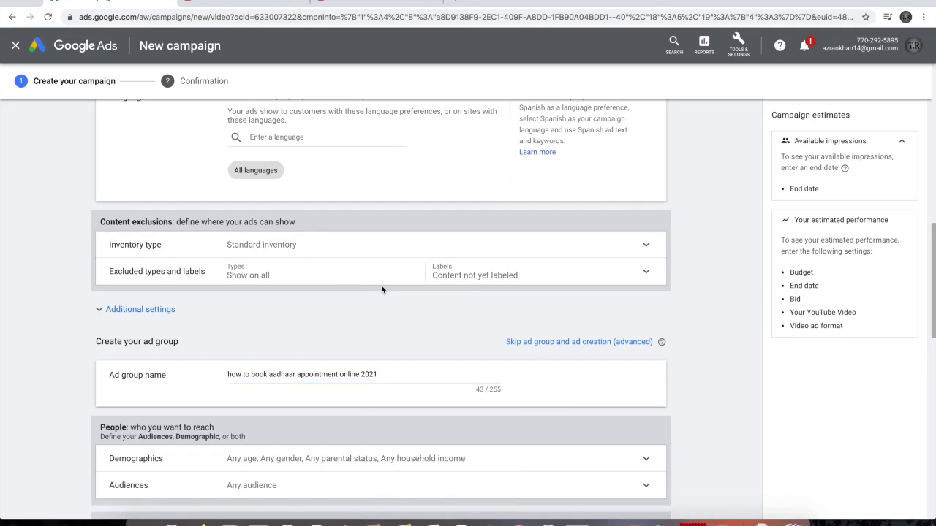
Set the budget type to Campaign total with an amount of ₹200.00.
scroll(381, 284, "up", 6)
scroll(381, 290, "up", 1)
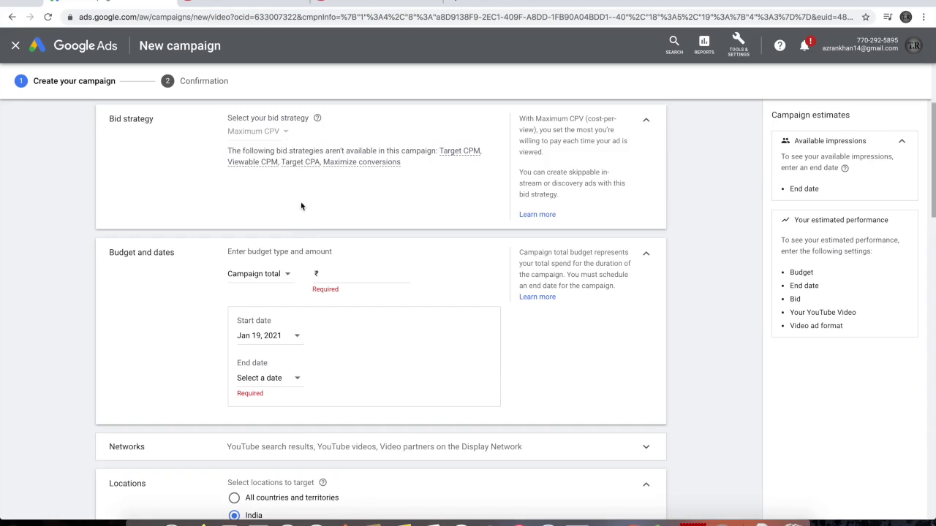
scroll(300, 202, "down", 1)
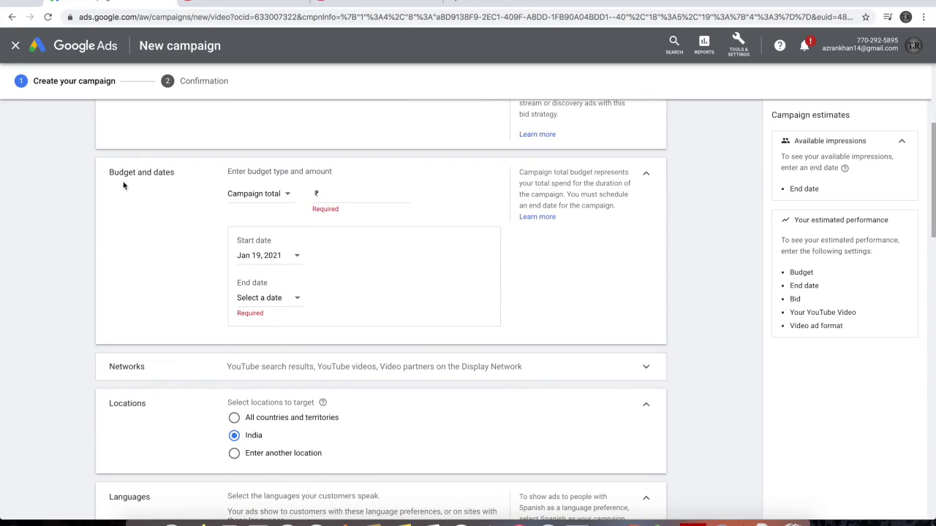
left_click(289, 196)
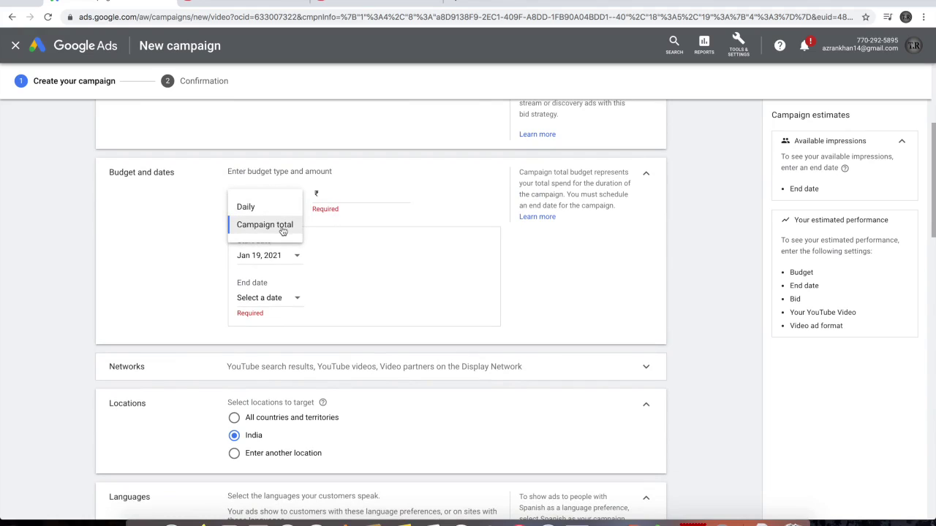
left_click(278, 229)
left_click(367, 191)
type("2.00")
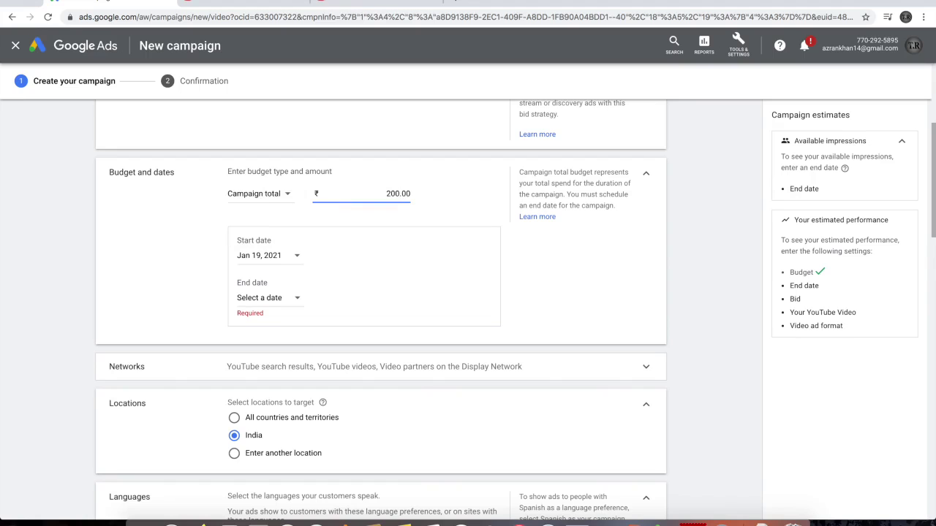
Schedule the campaign to start on Jan 20, 2021 and end on Feb 4, 2021.
scroll(316, 224, "down", 2)
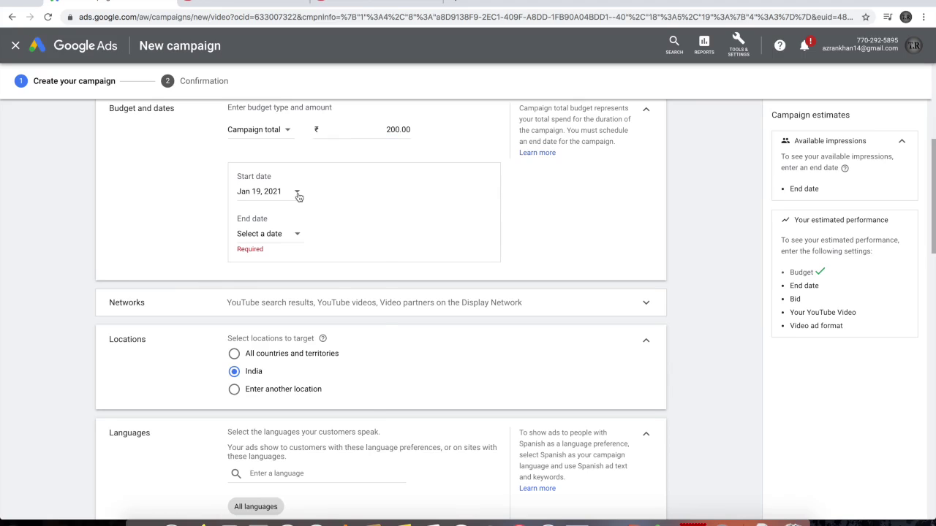
left_click(298, 194)
left_click(307, 312)
left_click(299, 235)
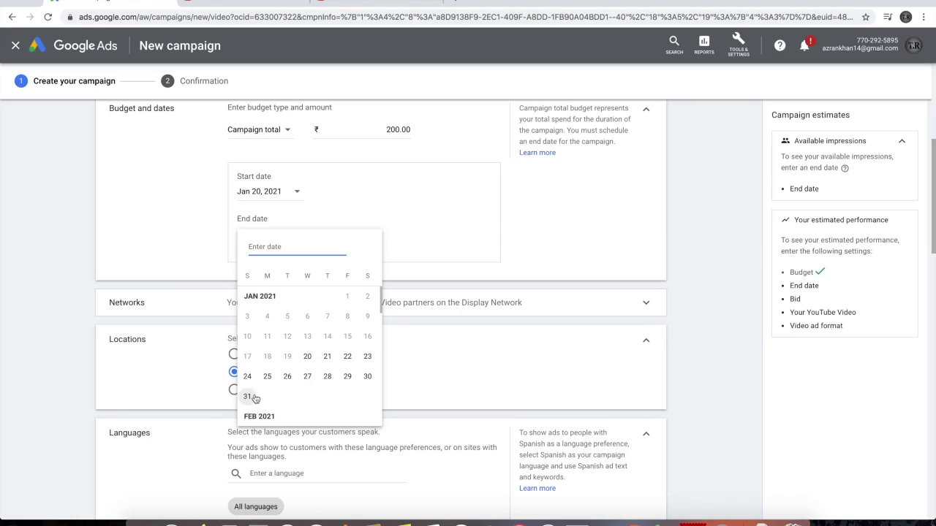
scroll(263, 419, "down", 2)
left_click(327, 316)
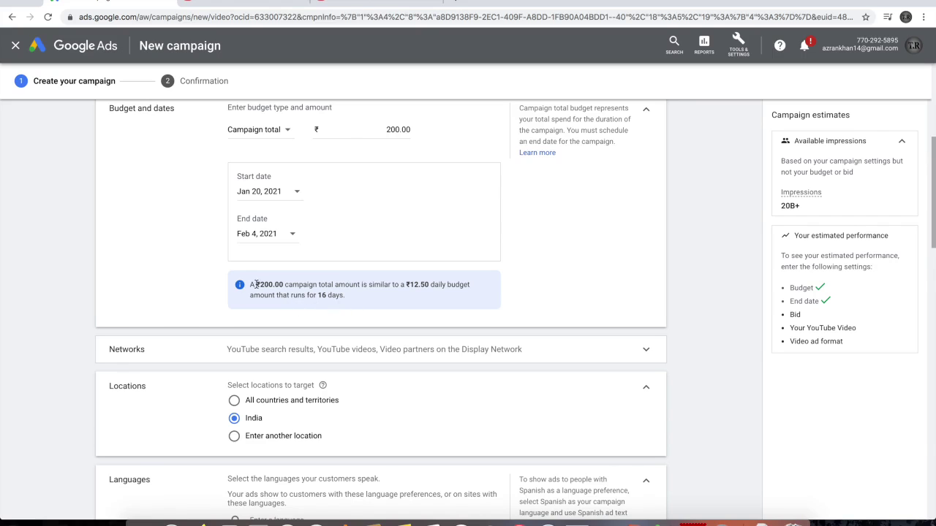
left_click_drag(250, 286, 376, 312)
Exclude video partners on the Display Network from the campaign's networks.
scroll(313, 238, "down", 4)
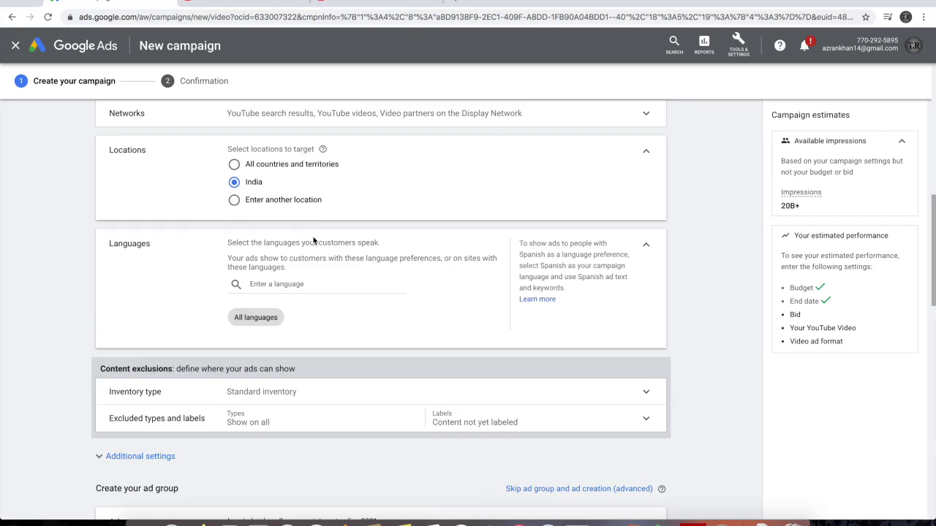
scroll(313, 238, "up", 1)
scroll(314, 242, "up", 1)
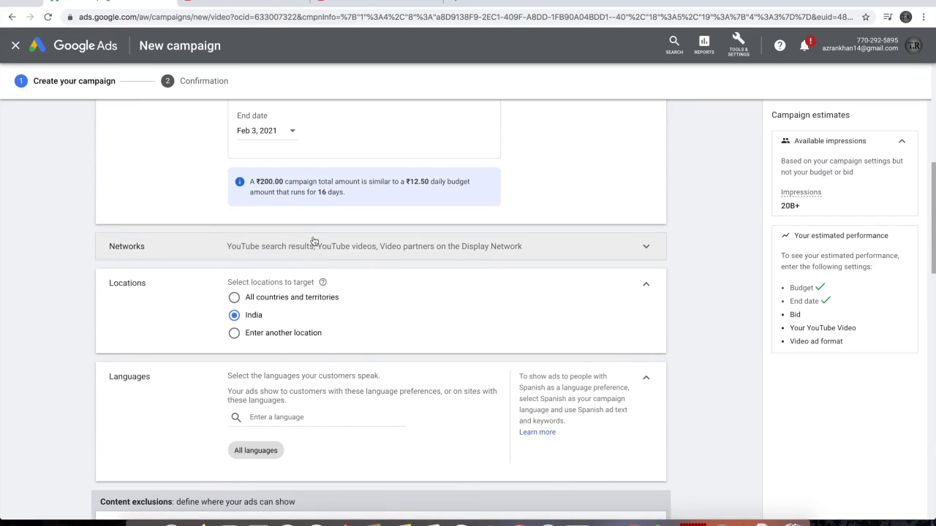
left_click(283, 251)
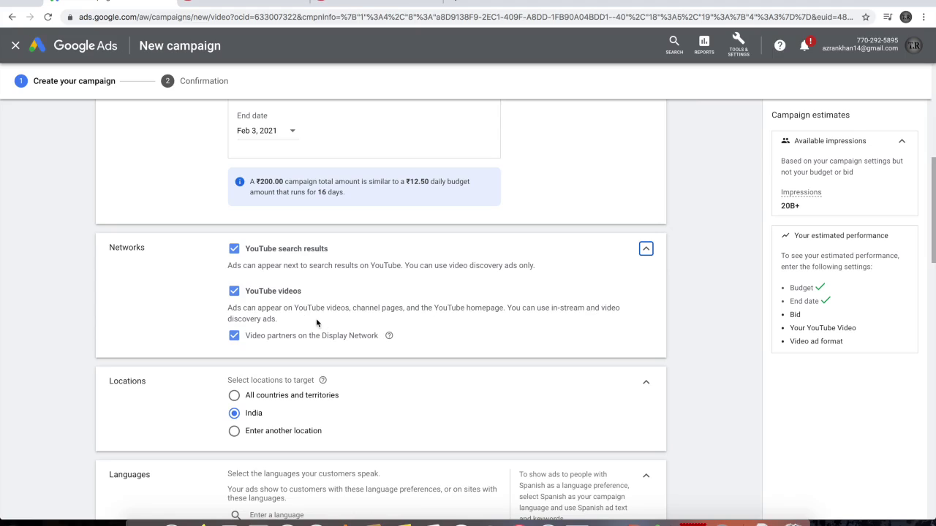
left_click(234, 336)
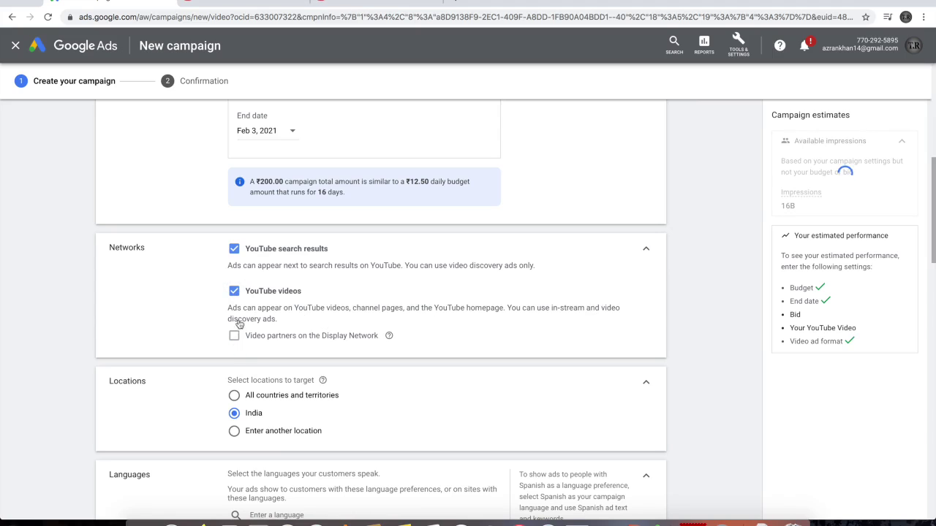
Switch location targeting to a custom location and target the city of Lucknow, Uttar Pradesh, India.
scroll(239, 324, "down", 3)
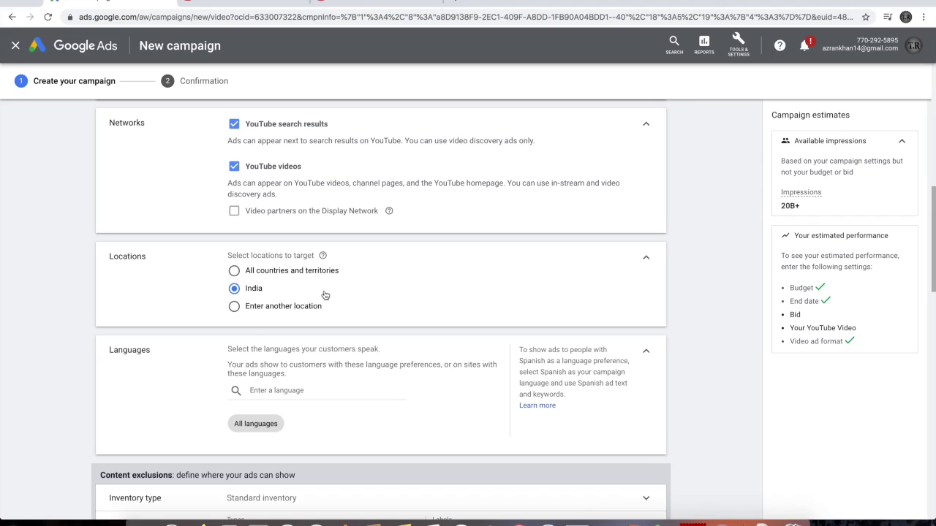
left_click(234, 307)
left_click(282, 335)
type("luc")
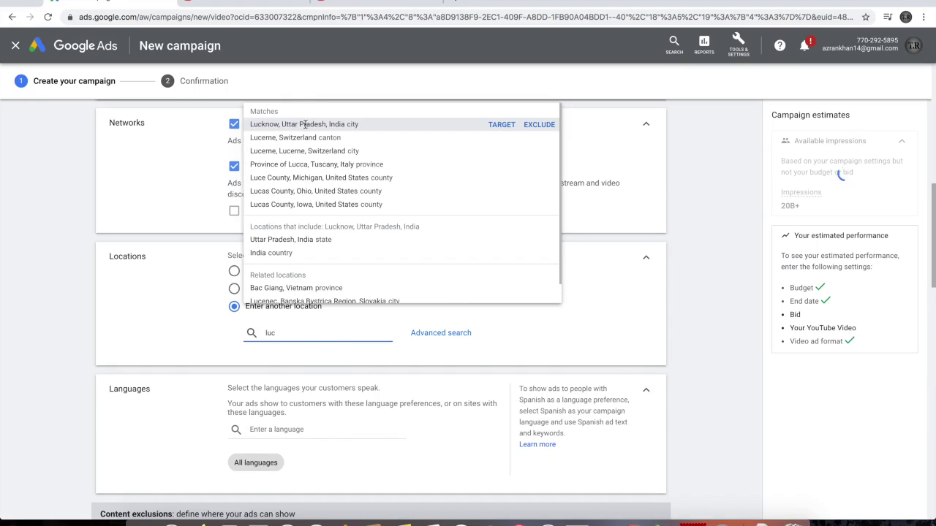
left_click(305, 125)
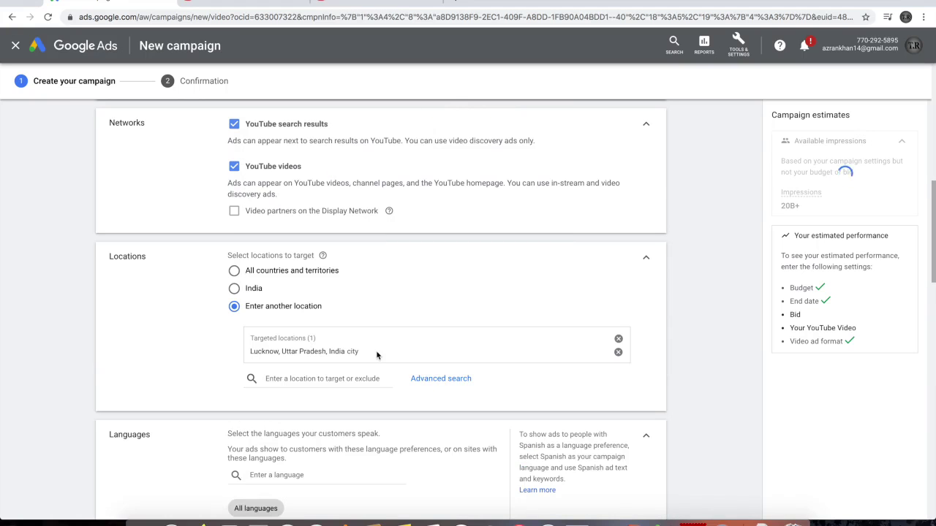
Add the city of Kanpur, Uttar Pradesh, India to the campaign's targeted locations.
left_click(340, 380)
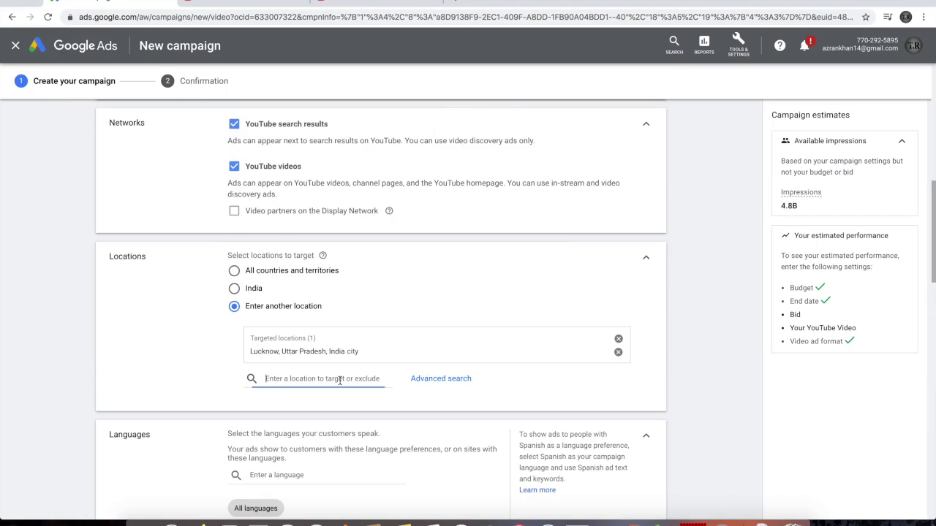
type("k")
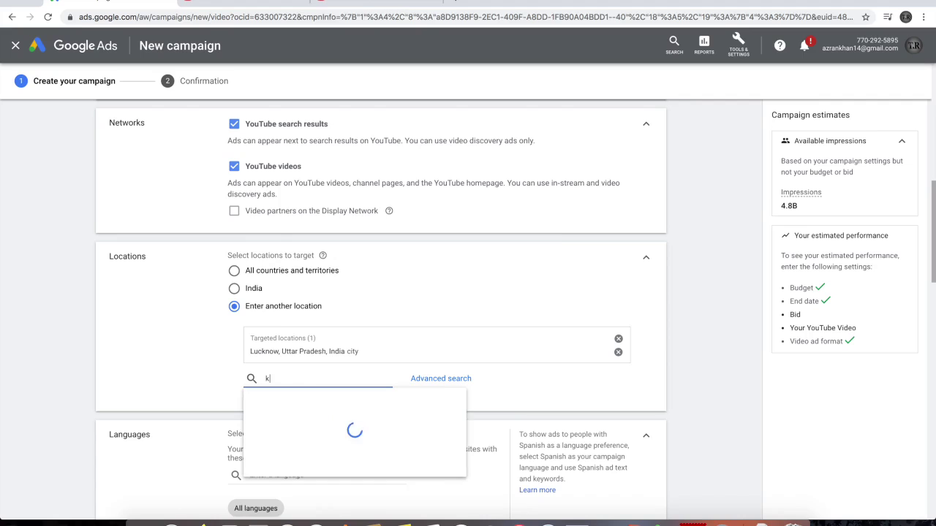
type("anpur")
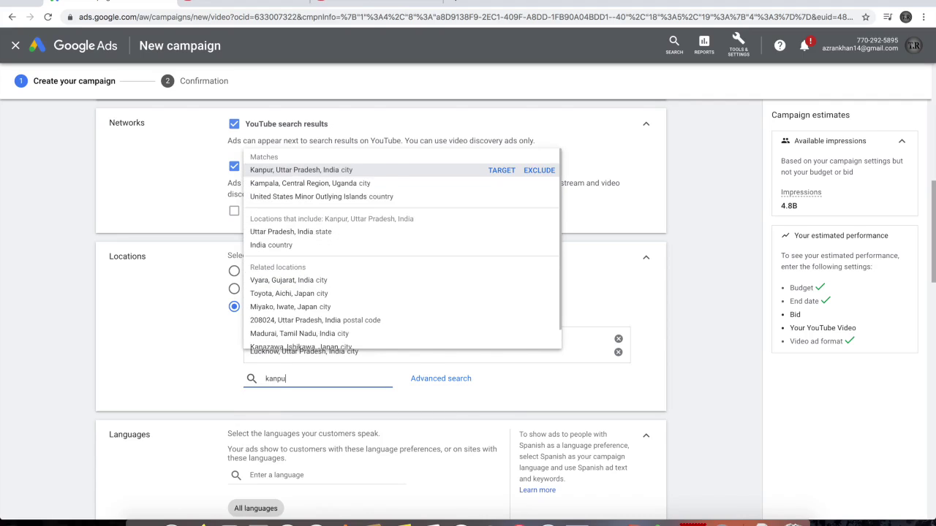
left_click(344, 168)
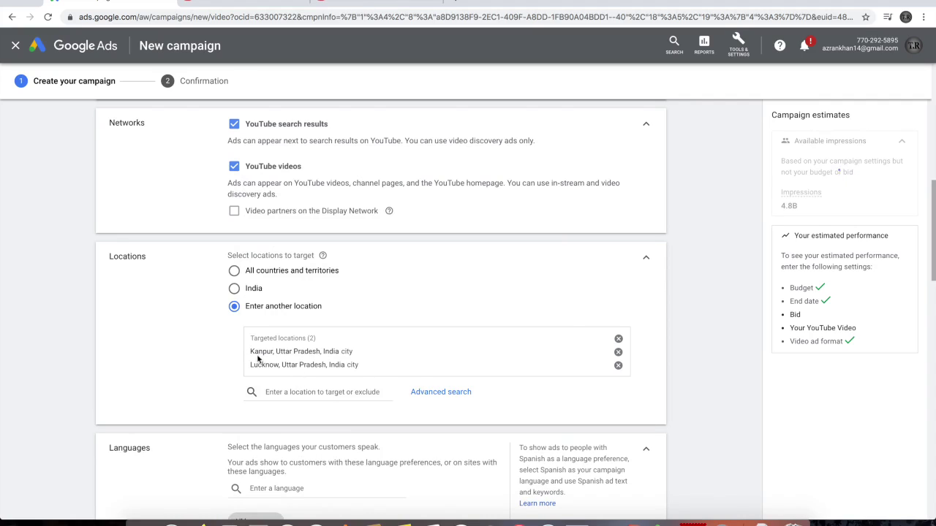
left_click_drag(339, 351, 252, 339)
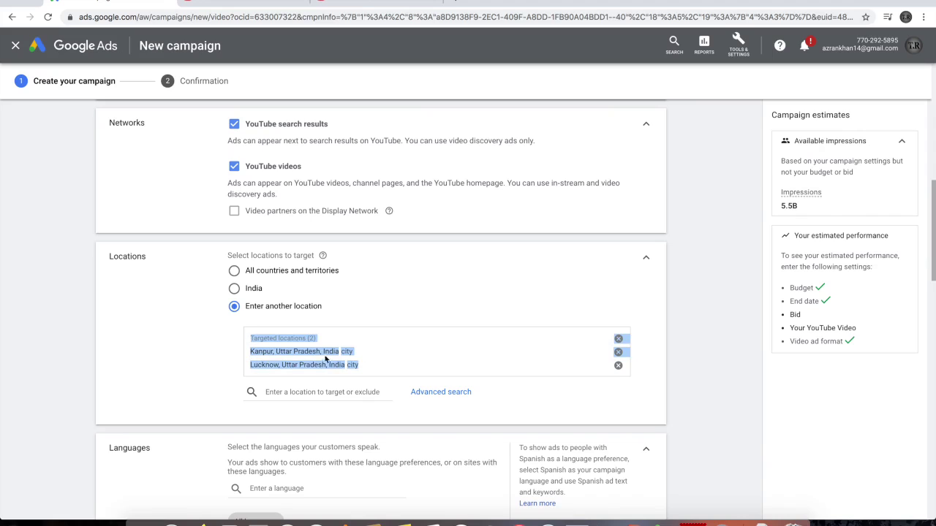
Switch location targeting to India and add Hindi as a customer language for the campaign.
left_click(237, 291)
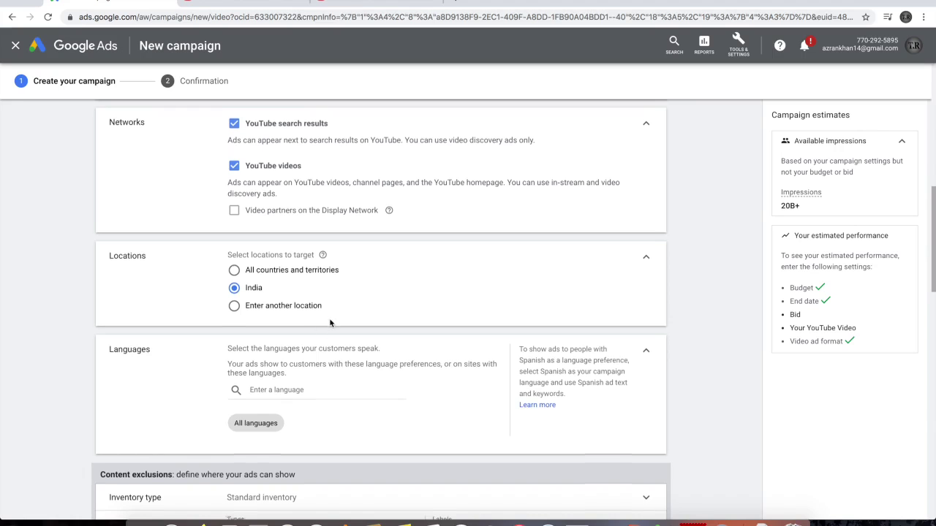
scroll(330, 323, "down", 3)
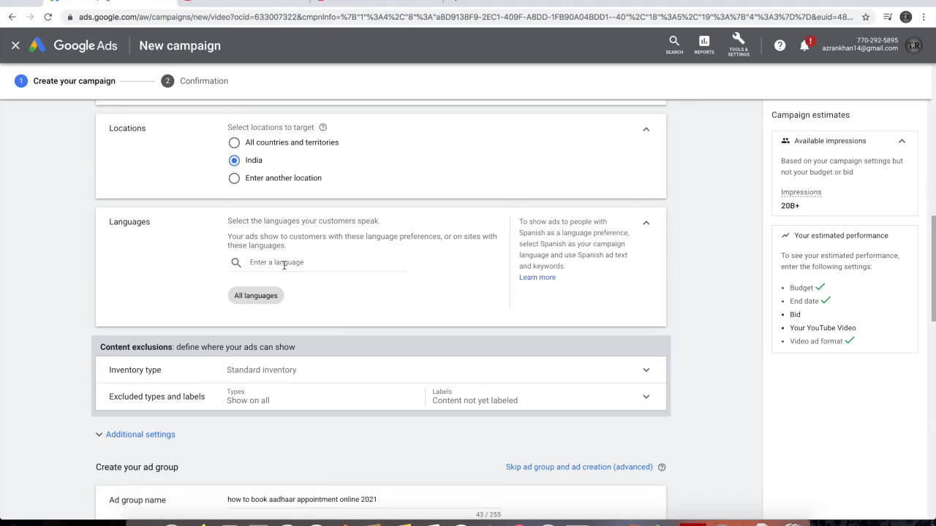
left_click(284, 265)
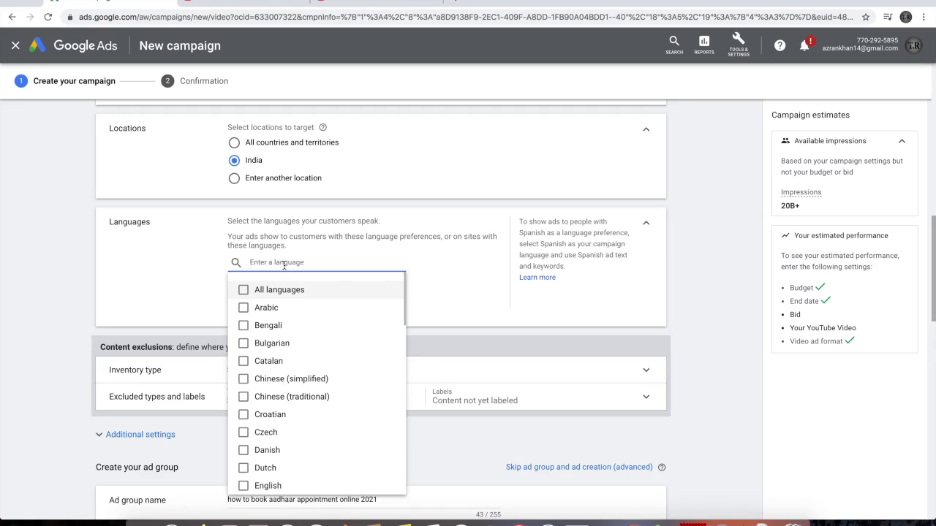
type("Hind")
left_click(264, 292)
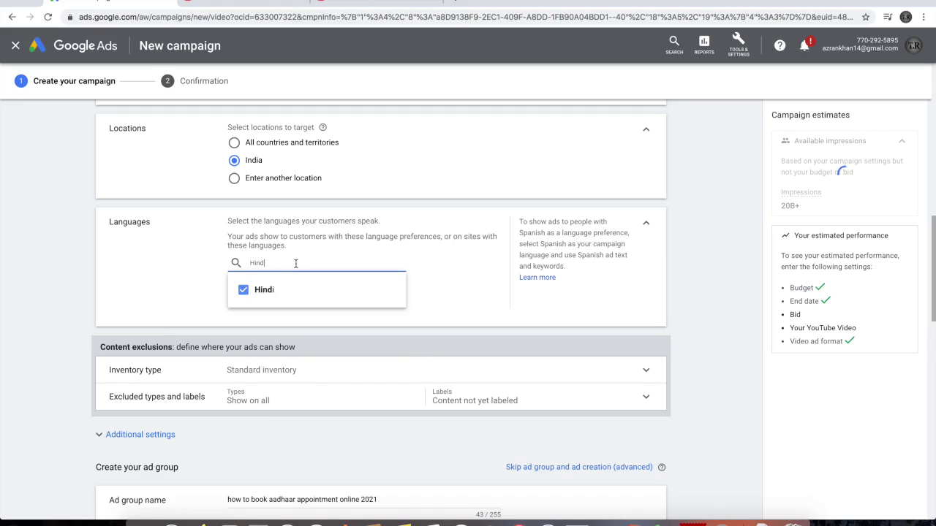
type("i")
left_click(270, 291)
left_click(243, 291)
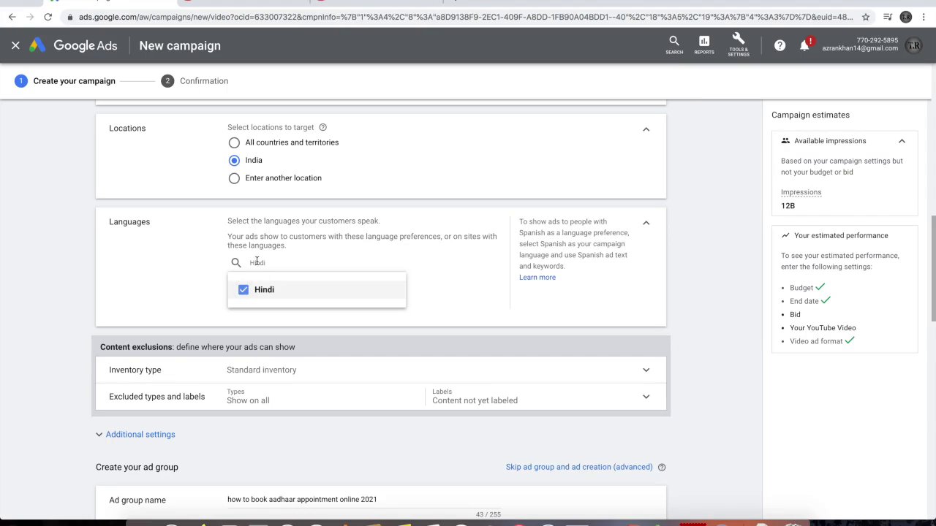
Add English as a second customer language for the campaign.
left_click(235, 262)
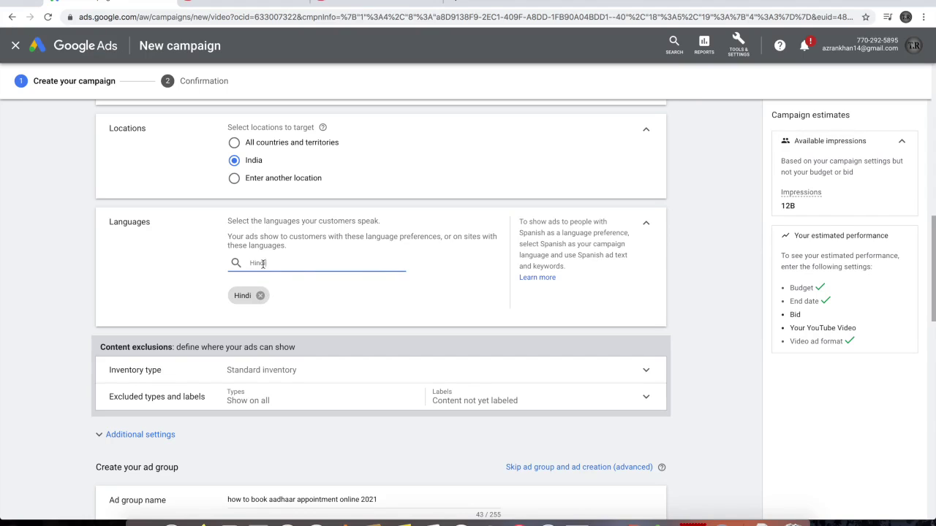
double_click(262, 263)
type("Engl")
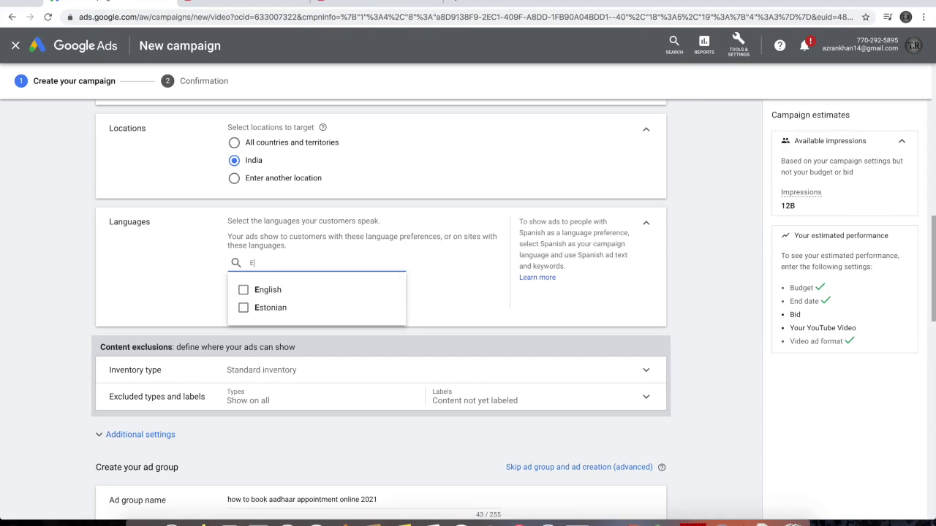
left_click(249, 288)
left_click(438, 297)
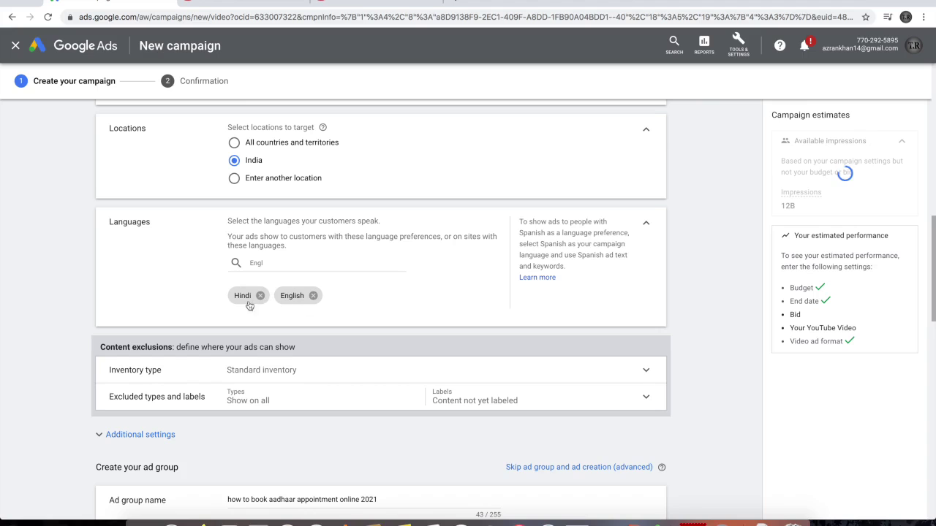
Review the content exclusions, the ad group name against the campaign name, and the demographic targeting options.
scroll(265, 277, "down", 3)
scroll(265, 278, "down", 1)
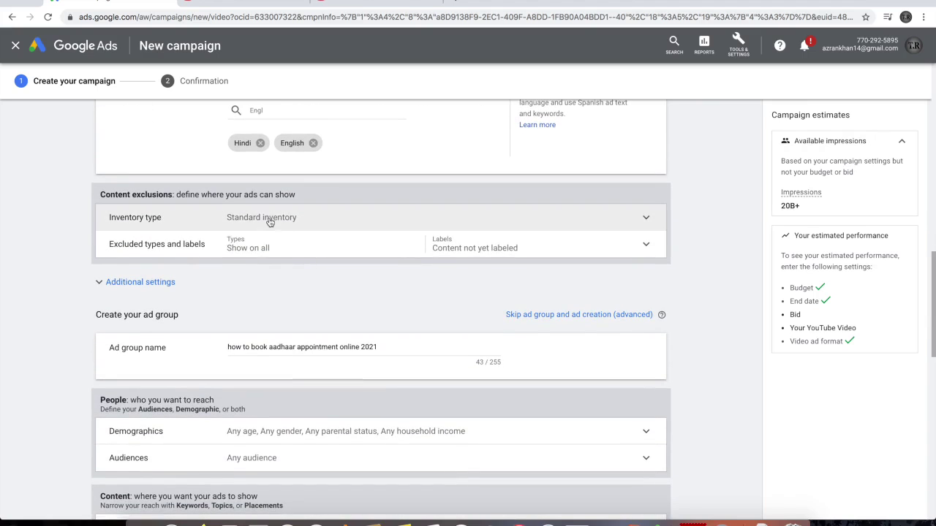
scroll(334, 283, "down", 3)
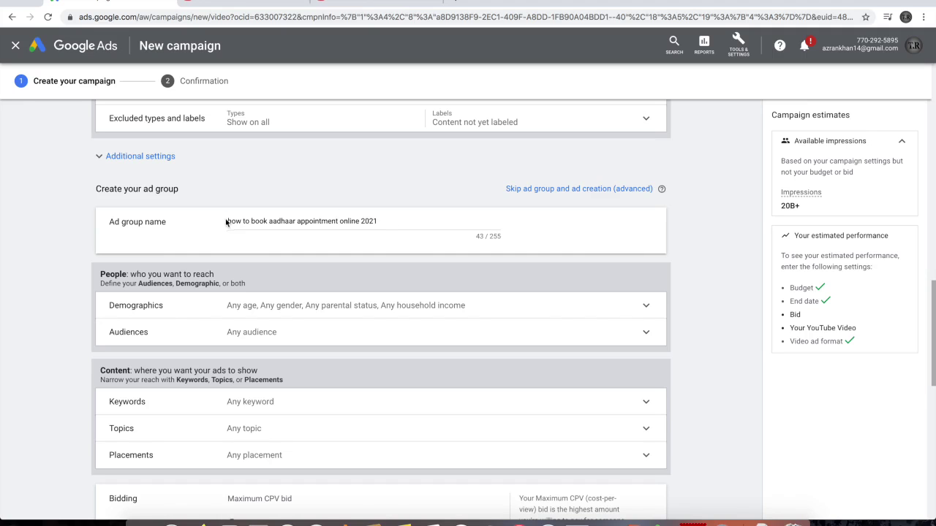
scroll(384, 233, "up", 10)
scroll(384, 233, "up", 5)
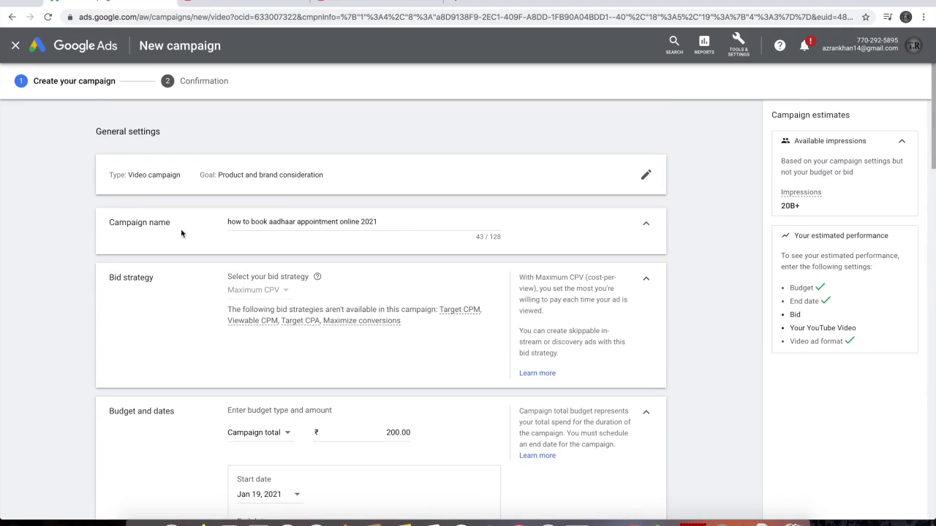
scroll(342, 242, "down", 15)
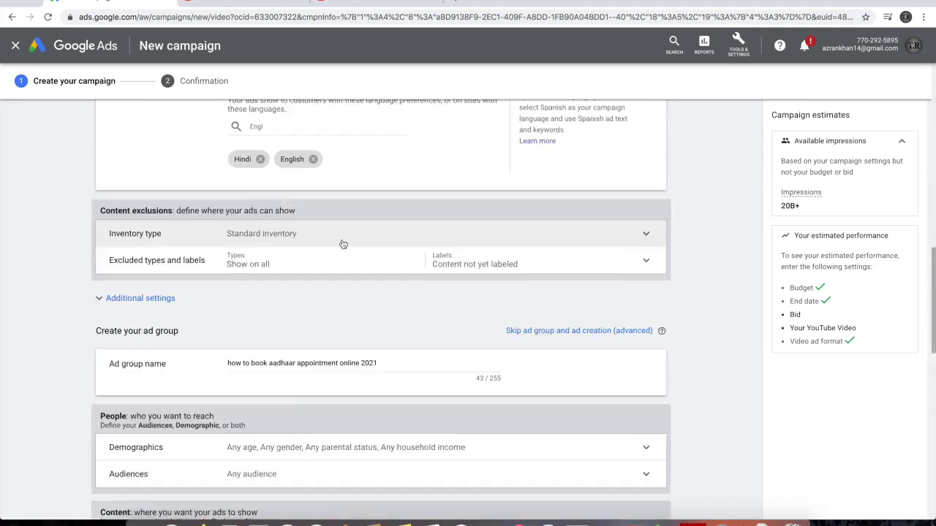
scroll(341, 244, "down", 2)
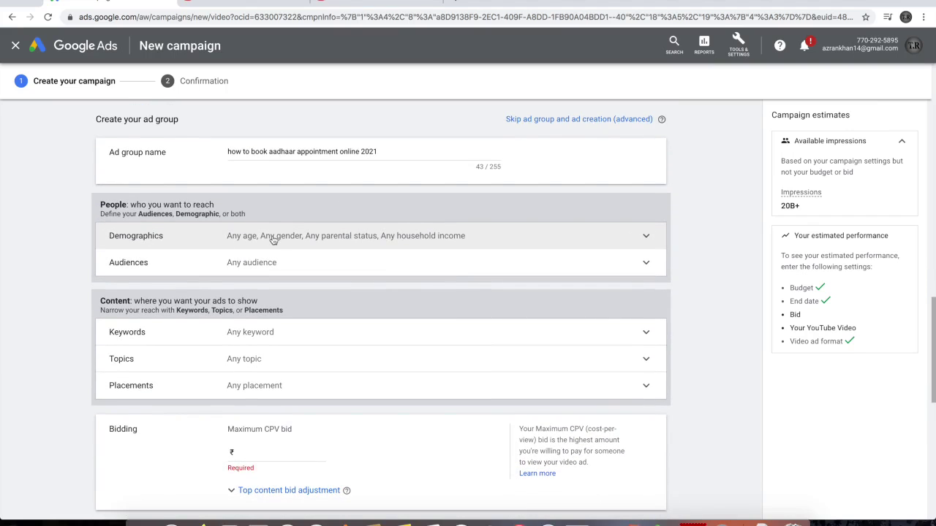
left_click(278, 242)
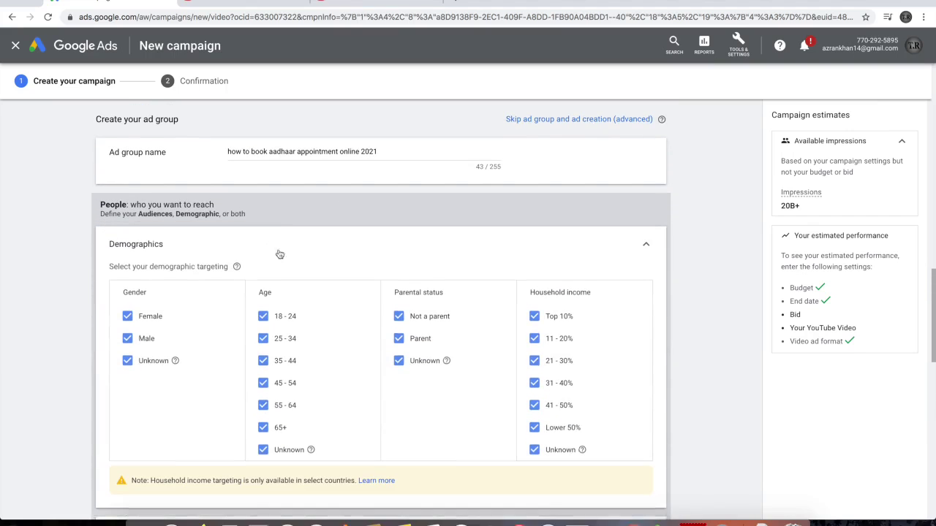
scroll(300, 308, "down", 1)
scroll(300, 308, "down", 1)
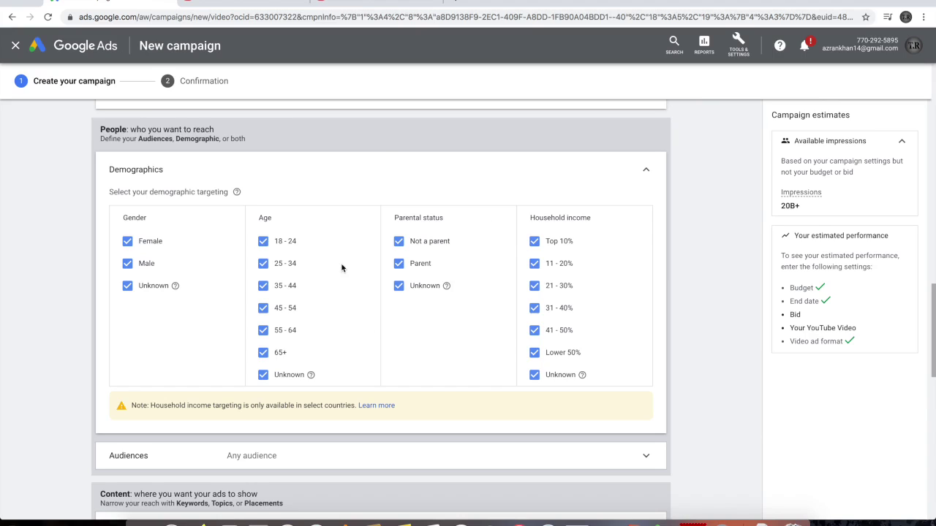
left_click(648, 172)
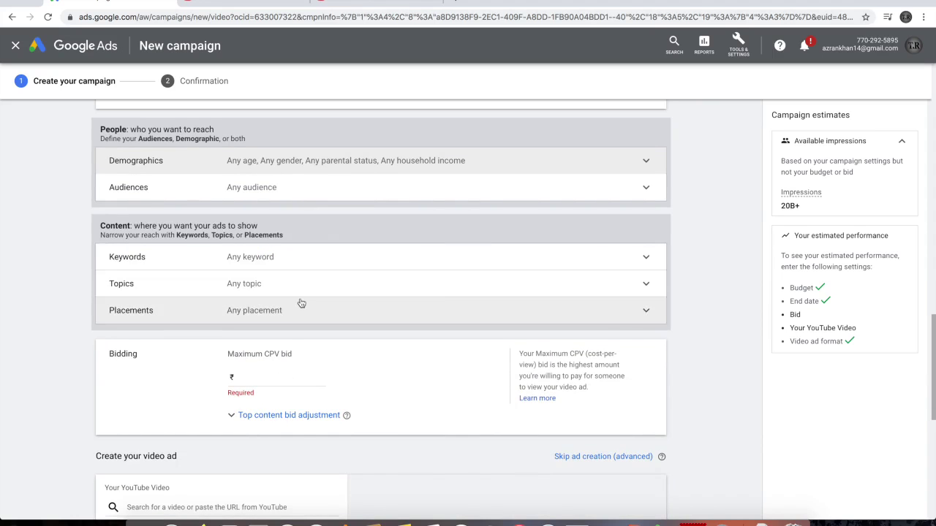
Add the keywords "Aadhaar Appointment 2021", "How to book Aadhaar Appointment 2021" and "how to book aadhaar appointment online 2021" on separate lines.
scroll(299, 303, "down", 2)
scroll(301, 293, "up", 3)
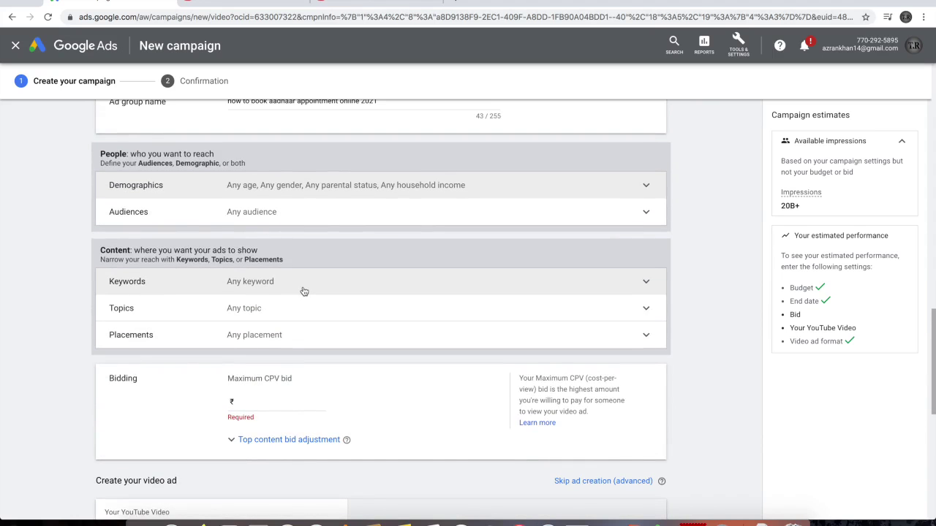
left_click(304, 292)
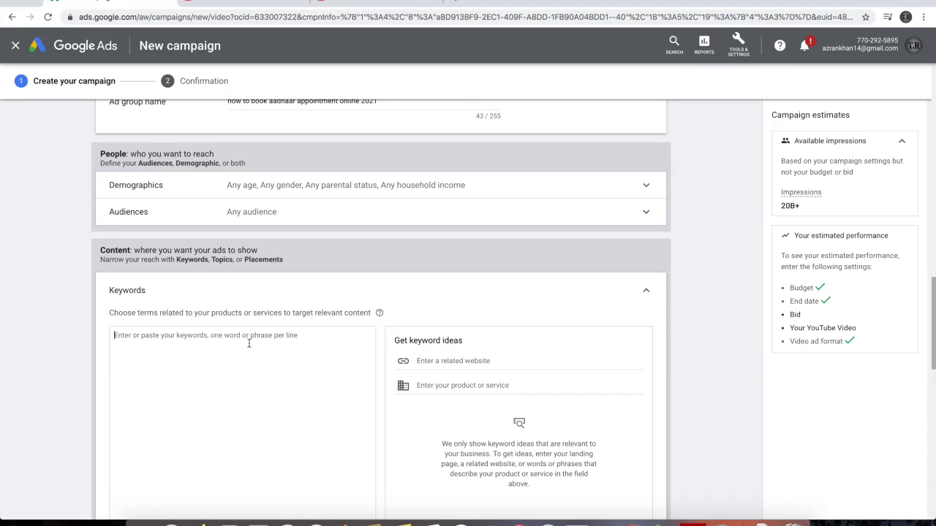
left_click(249, 343)
type("Aadhaar Appointment 2021 How to book Aadhaar Appointment 2021 how to book aadhaar appointment online 2021")
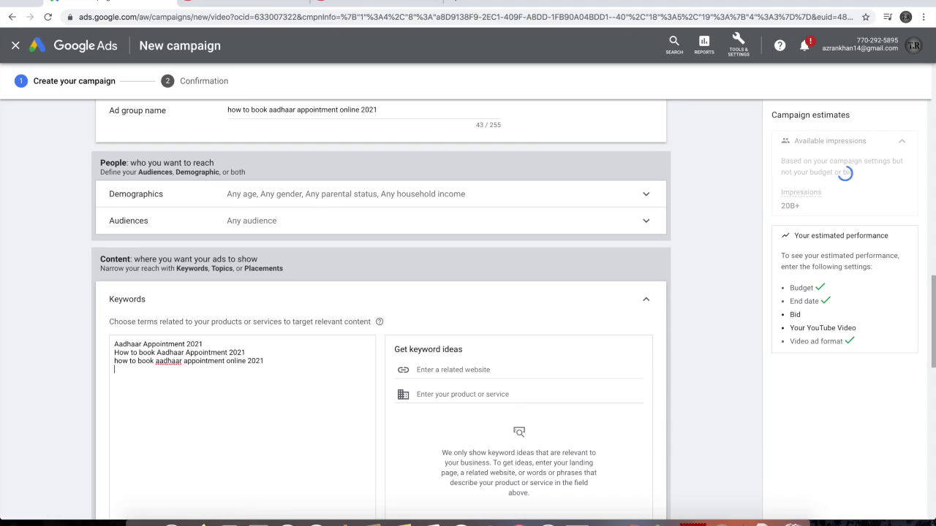
Examine the topic and placement targeting options of the ad group.
scroll(261, 242, "down", 6)
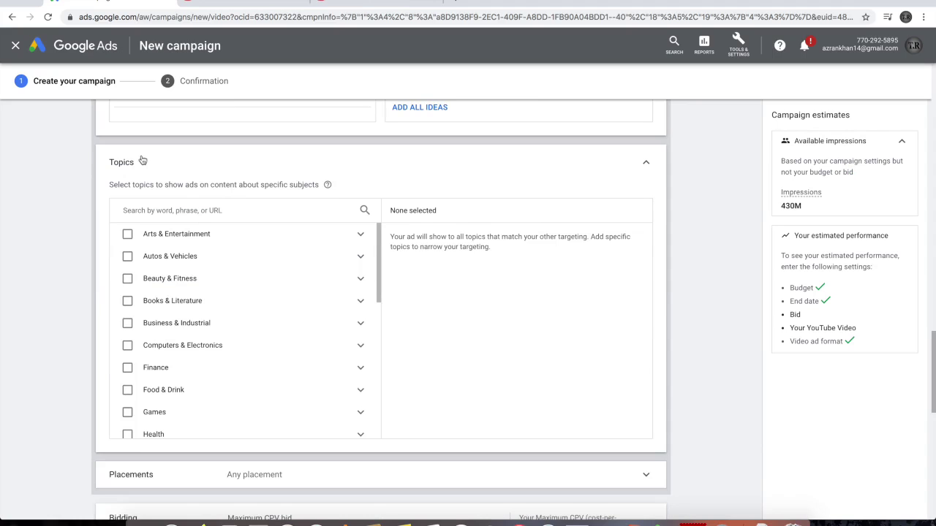
scroll(212, 333, "down", 3)
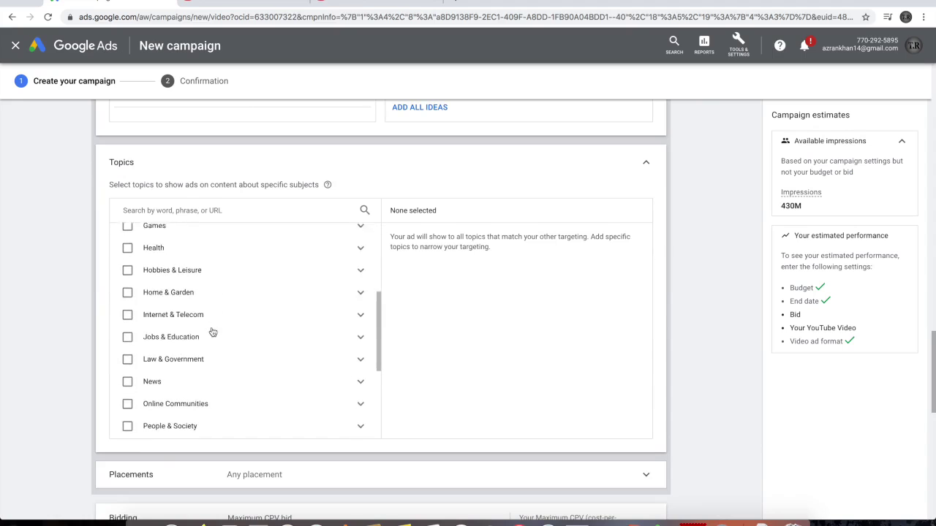
left_click(646, 167)
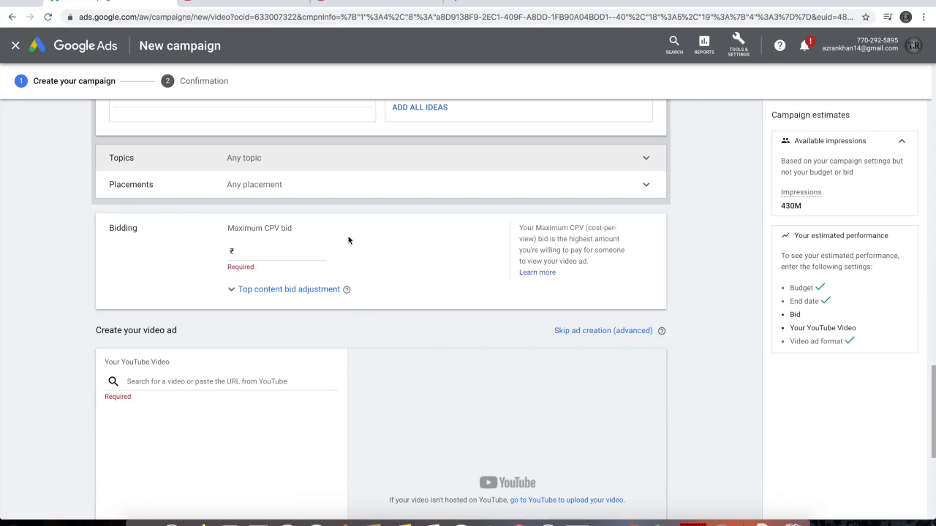
left_click(261, 187)
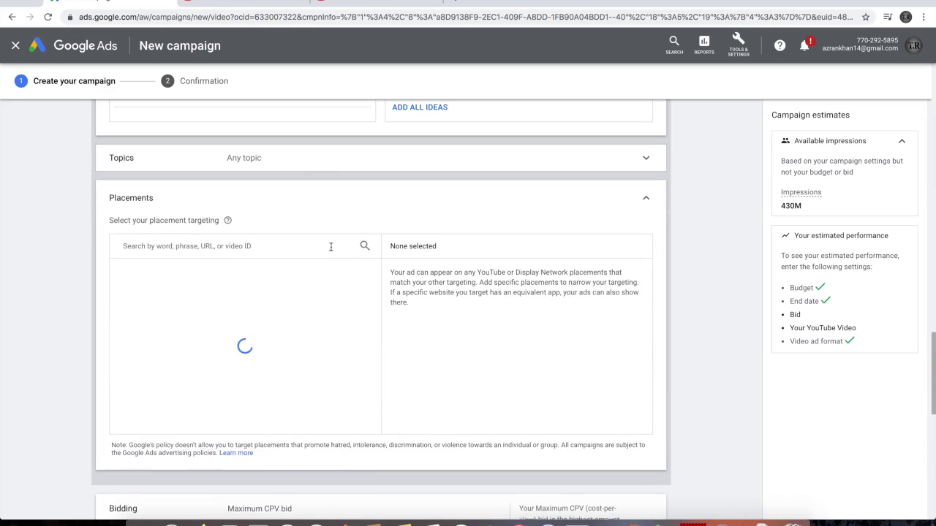
left_click(314, 198)
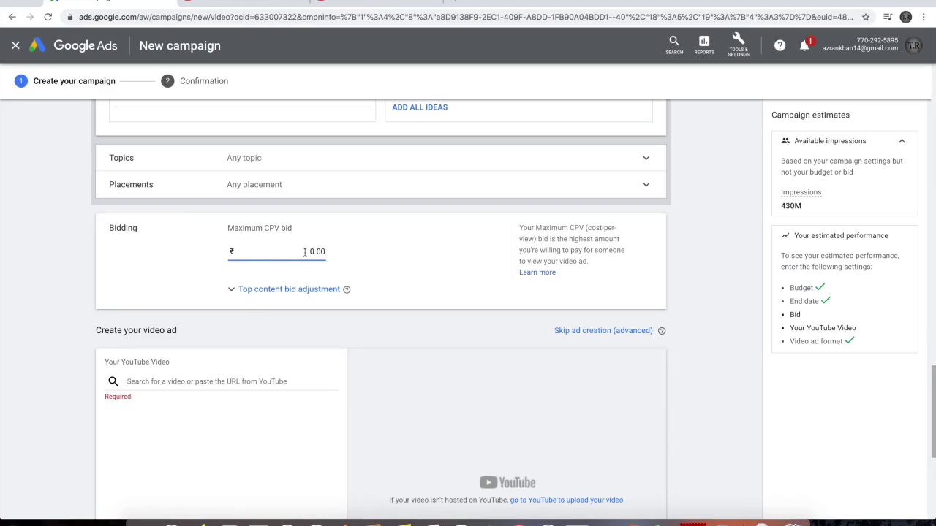
Set the ad group's maximum CPV bid to ₹0.15.
left_click(270, 245)
double_click(314, 253)
left_click(315, 251)
key("BackSpace")
type("15")
double_click(322, 252)
key("Tab")
Copy the video's link from its YouTube Studio details page and paste it as the YouTube video of the ad.
scroll(228, 271, "down", 2)
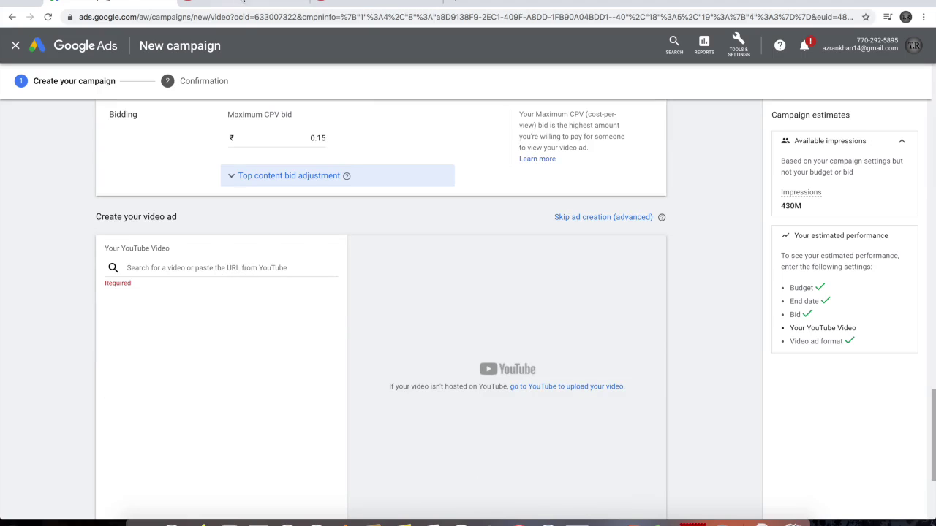
left_click(205, 269)
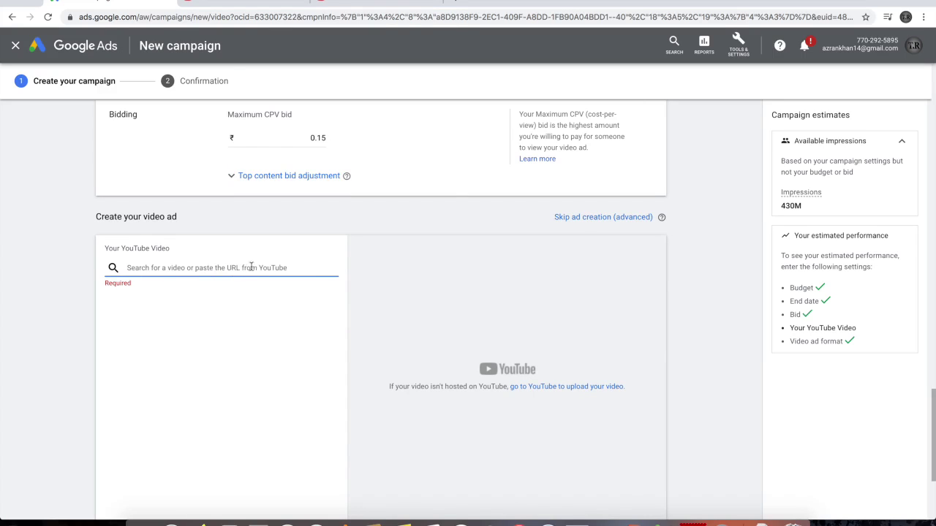
key("ctrl+3")
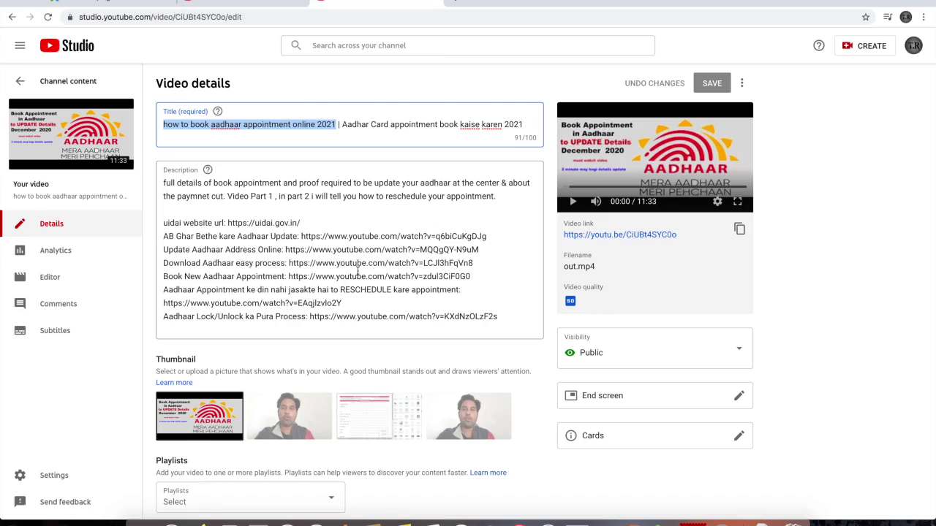
left_click(739, 230)
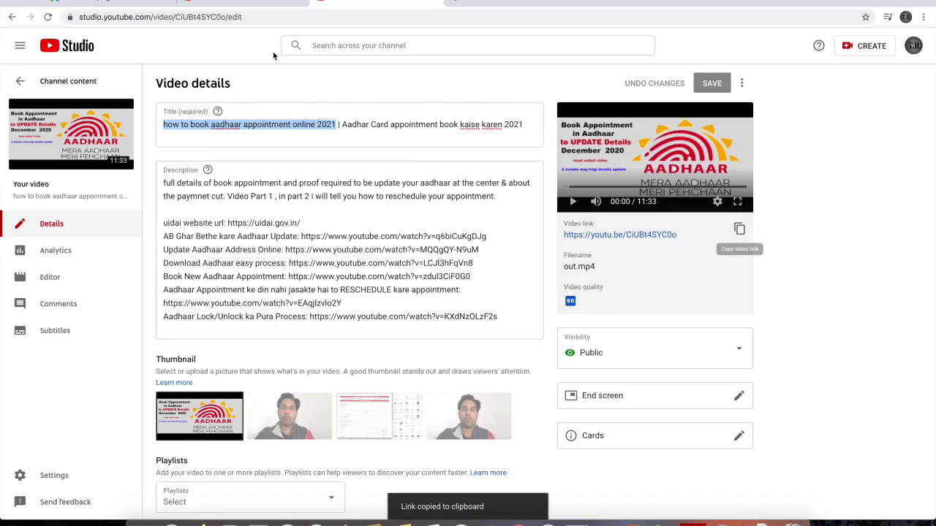
key("ctrl+1")
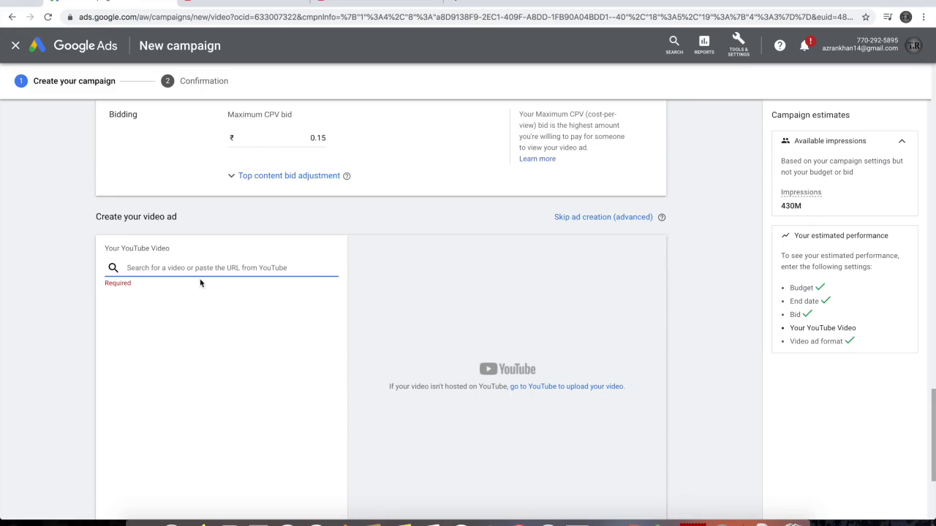
right_click(202, 268)
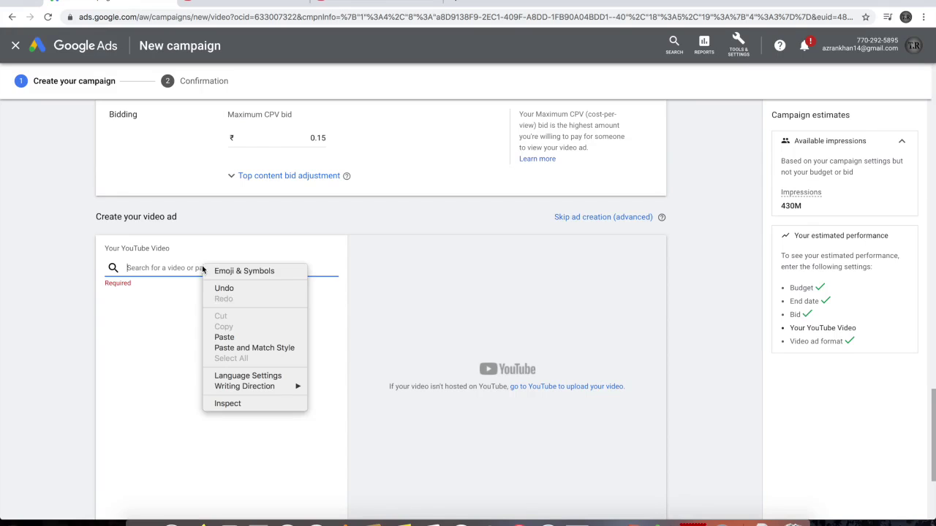
left_click(234, 335)
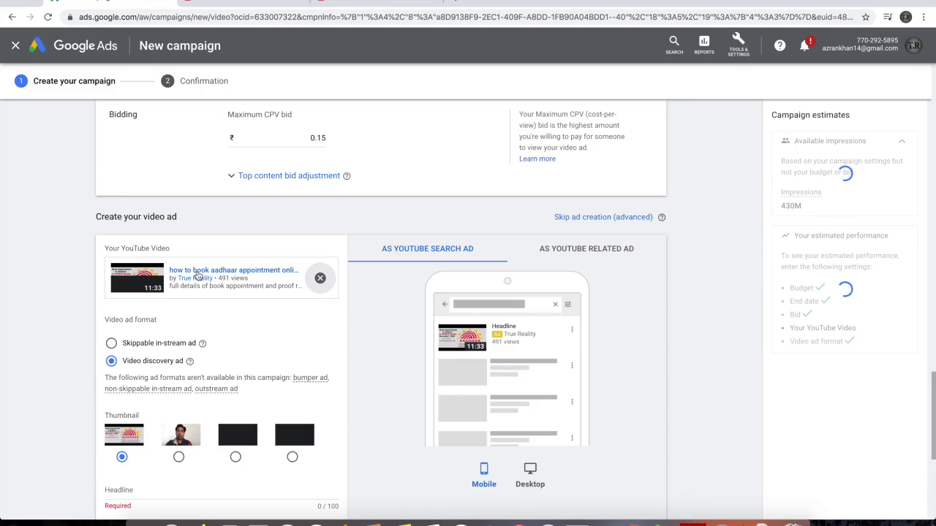
Preview the video discovery ad as a YouTube search ad on desktop and on mobile.
scroll(270, 333, "down", 2)
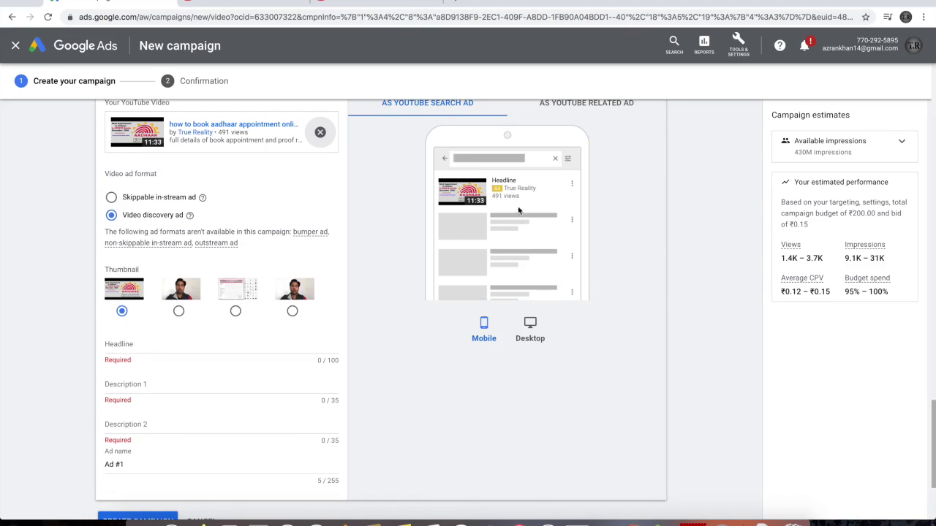
left_click(531, 335)
left_click(485, 331)
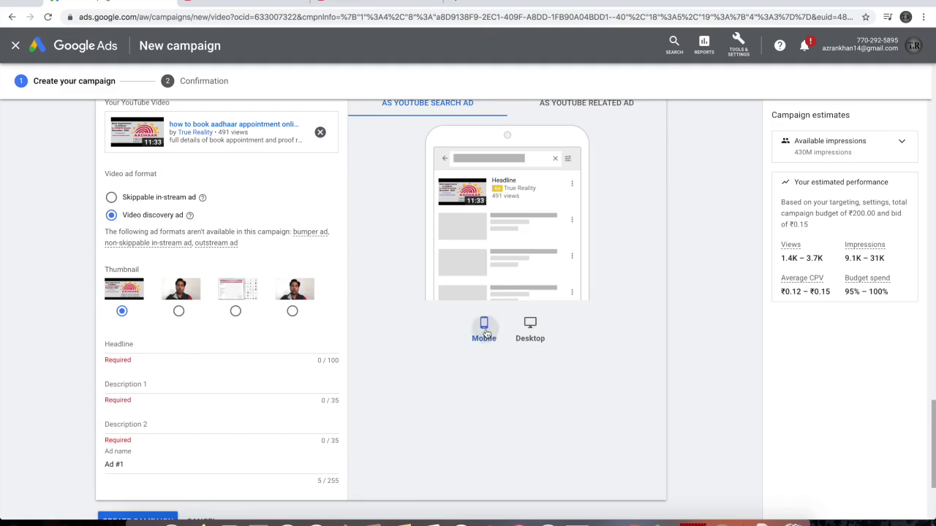
Enter "how to book aadhaar appointment online 2021" as the ad's headline.
left_click(187, 349)
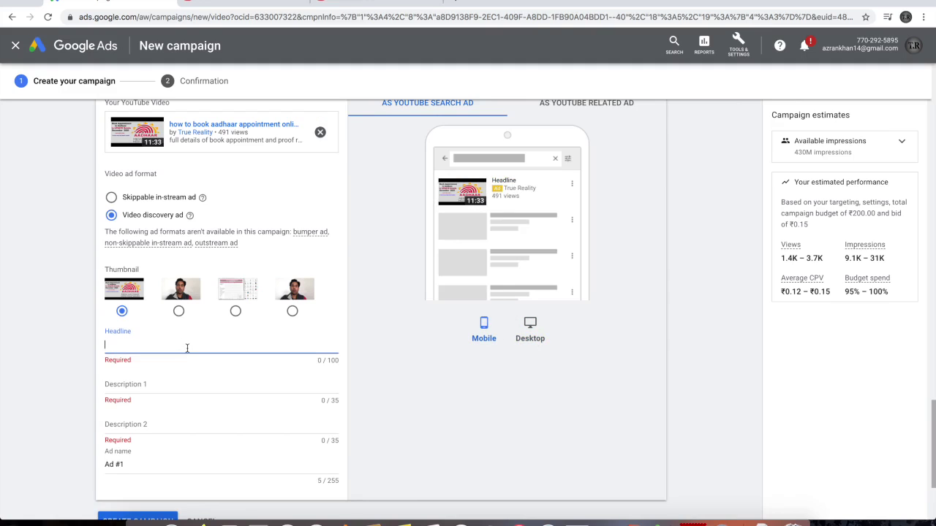
right_click(175, 344)
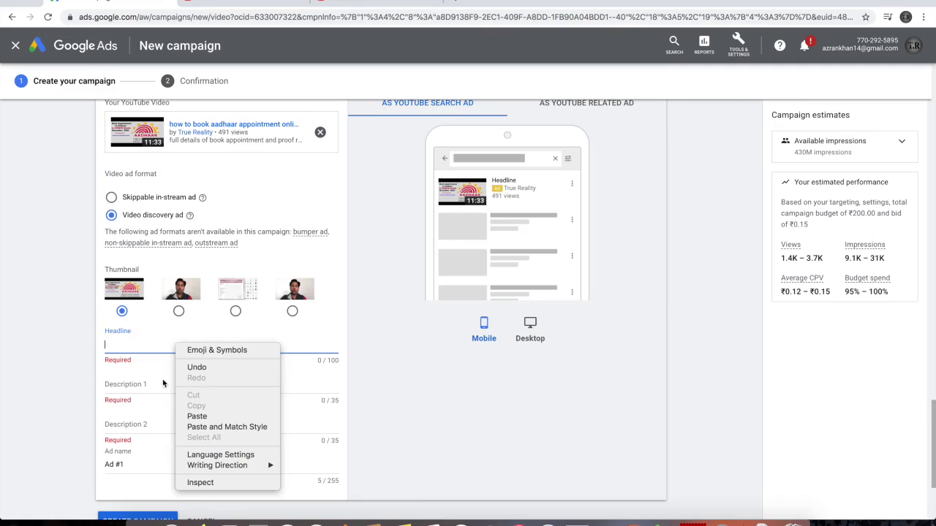
left_click(162, 366)
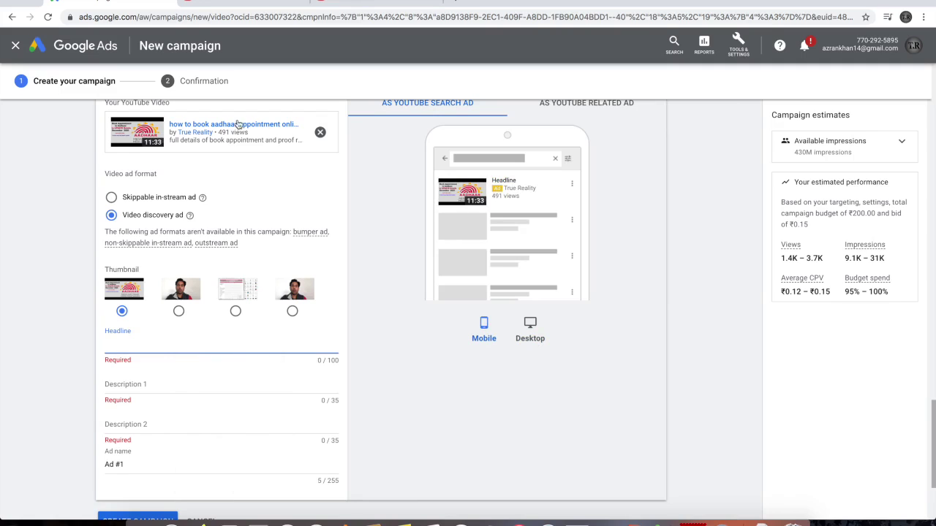
scroll(276, 159, "up", 15)
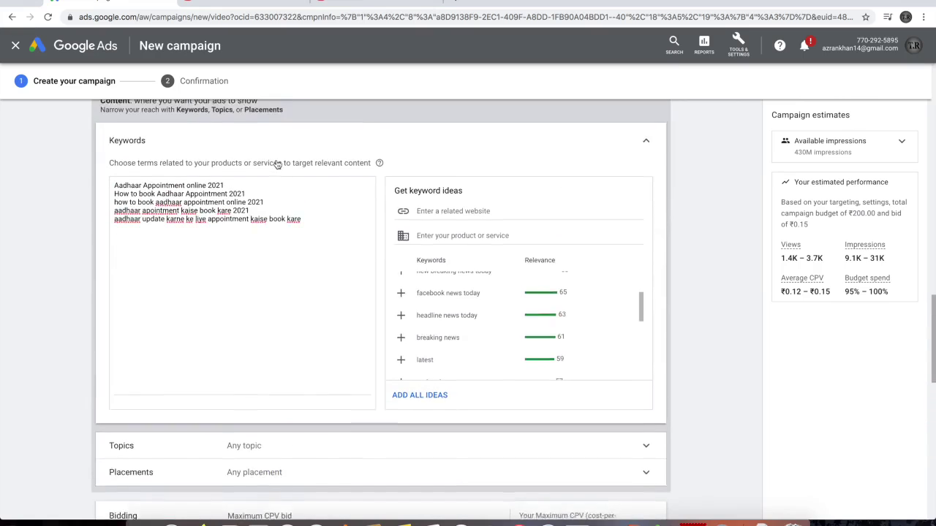
scroll(173, 298, "down", 15)
Switch to YouTube Studio and shorten "karen" to "kare" in the video's title.
left_click(173, 296)
left_click(173, 334)
left_click(180, 297)
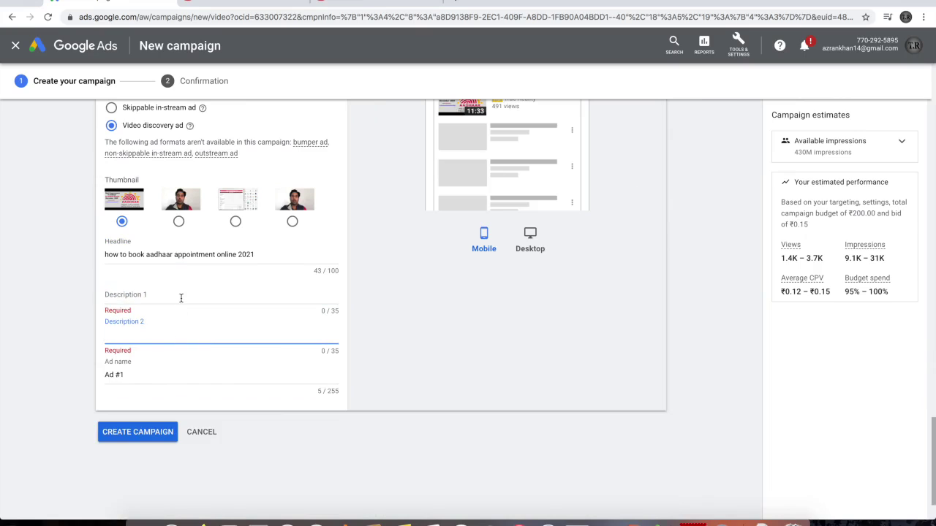
left_click(178, 336)
left_click(178, 296)
left_click(377, 4)
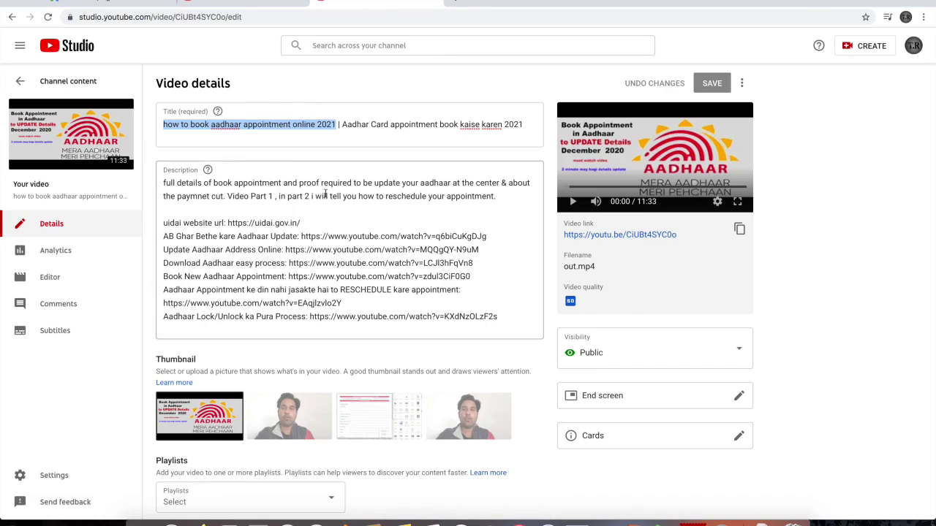
left_click_drag(342, 126, 500, 130)
key("Right")
key("BackSpace")
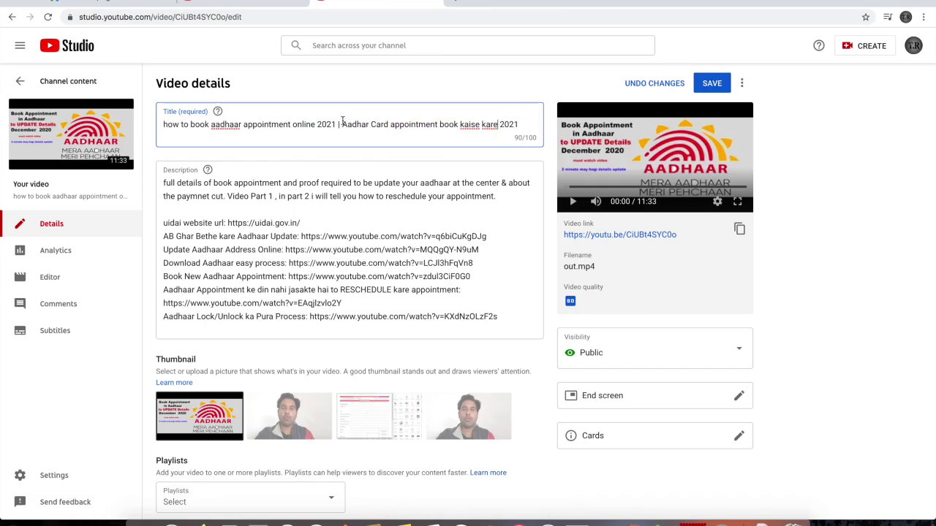
Copy "Aadhar Card appointment book kaise kare 2021" from the title into the ad's Description 1, and enter "Book Aadhaar card appointment 2021" as Description 2.
left_click_drag(342, 126, 521, 128)
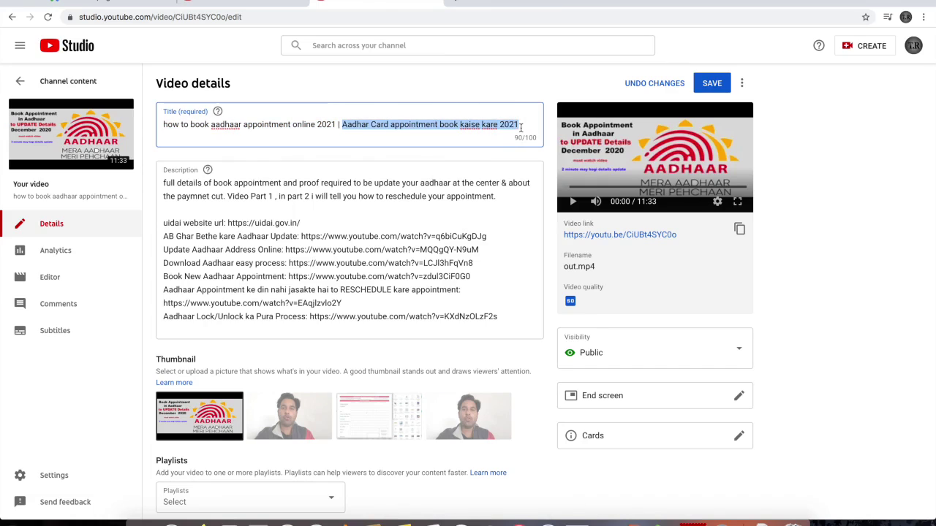
left_click(129, 4)
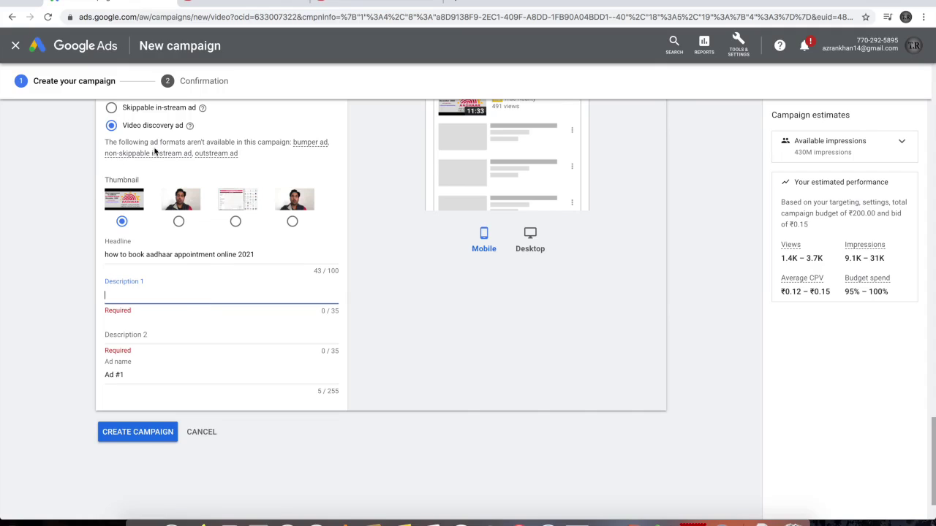
right_click(155, 296)
left_click(175, 367)
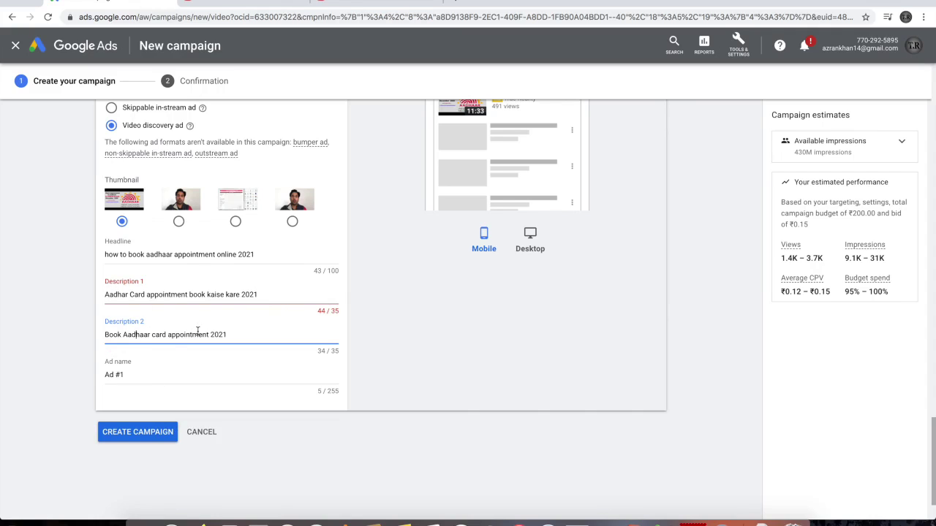
Name the ad "Ad #1 Aadhaar Book Appointment" and create the campaign.
left_click(137, 376)
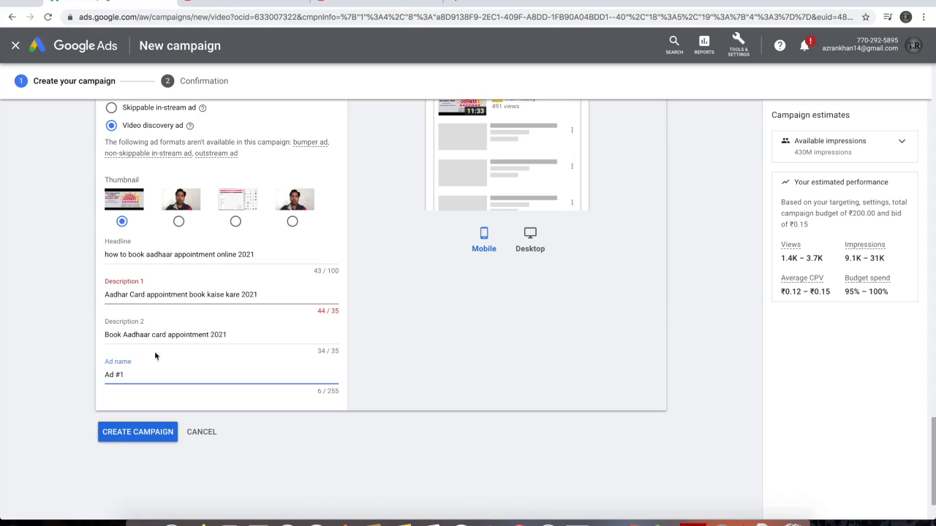
key("ctrl+v")
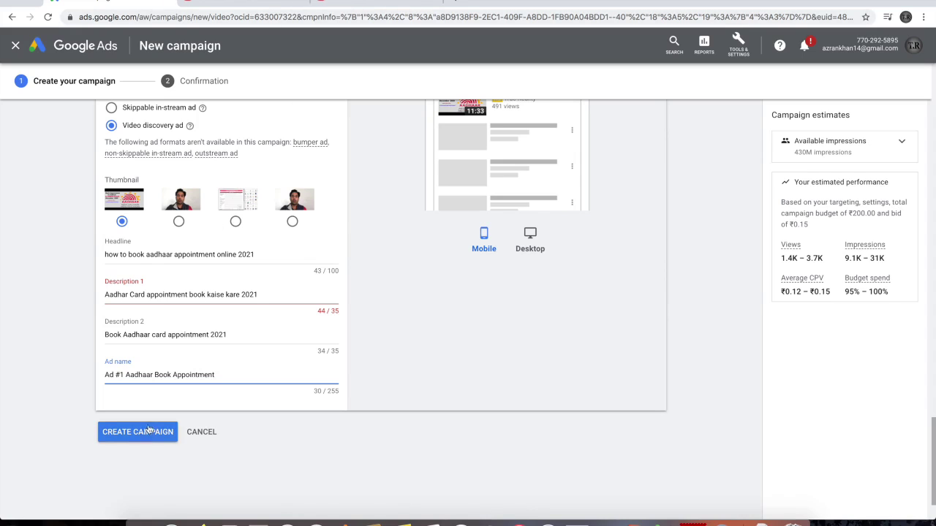
left_click(142, 436)
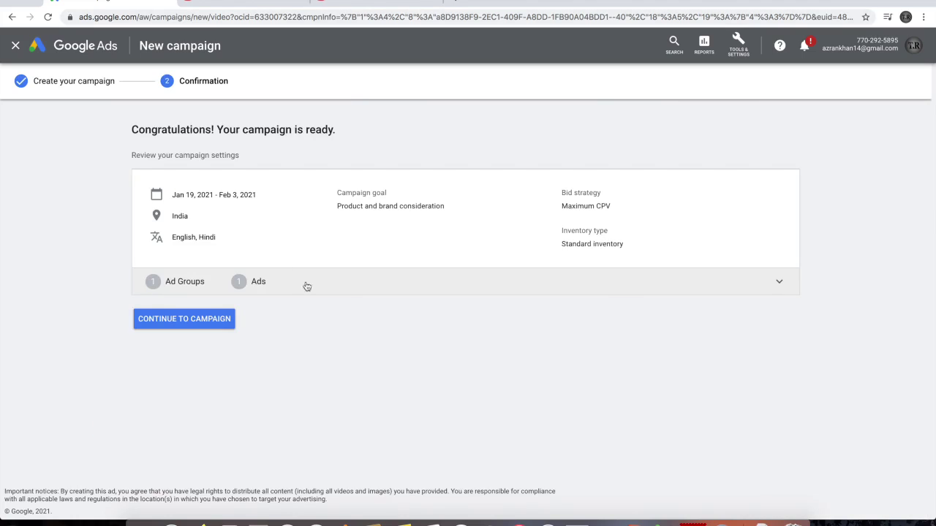
Review the ad group information in the campaign confirmation and continue to the campaign.
left_click(780, 285)
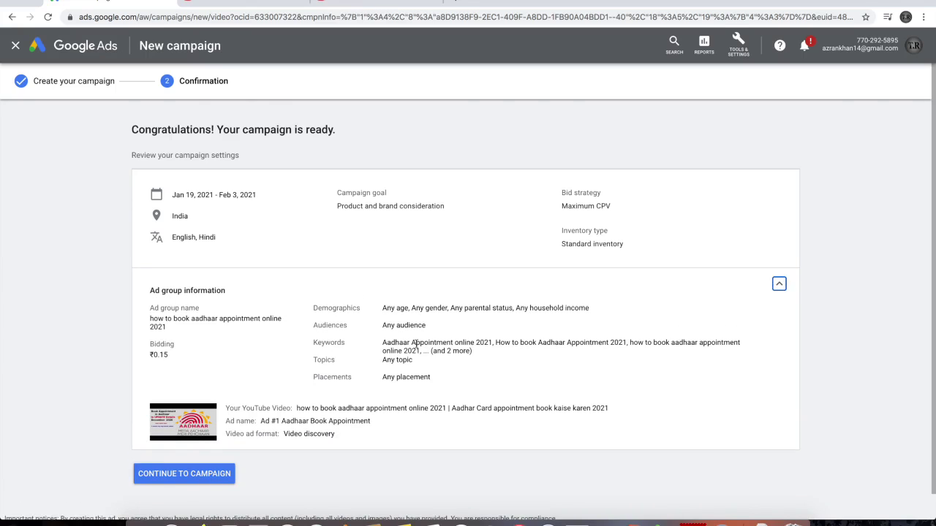
left_click(189, 479)
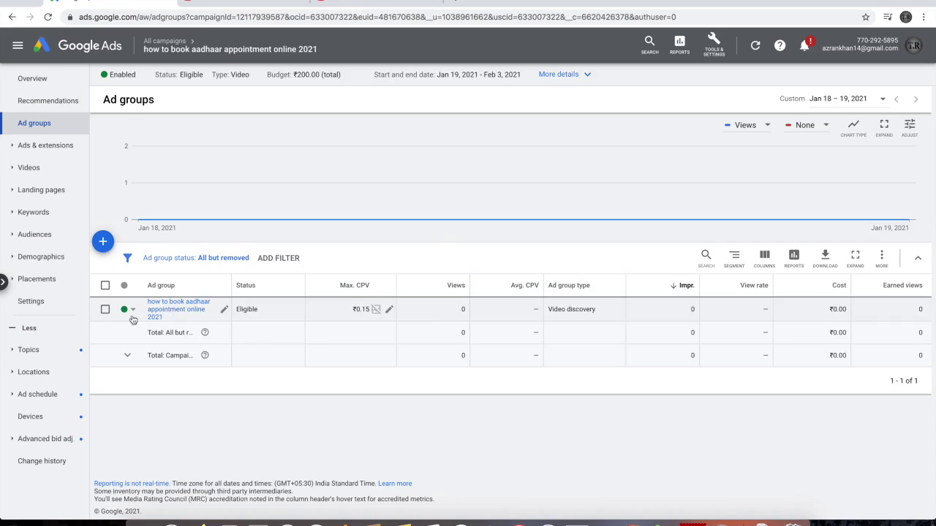
Look through the ad group overview, the campaign overview with its keywords and locations, and the campaign's video statistics.
left_click(178, 306)
left_click(7, 282)
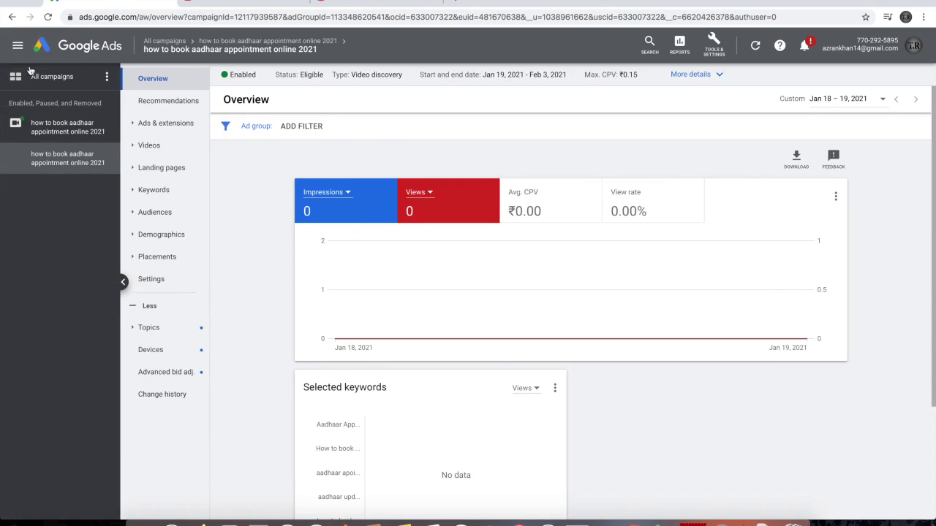
left_click(66, 133)
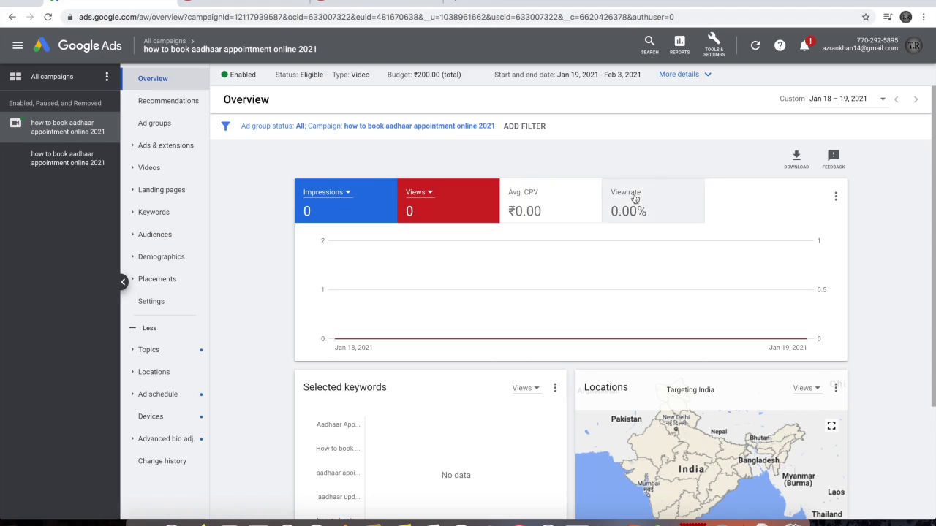
scroll(402, 253, "down", 3)
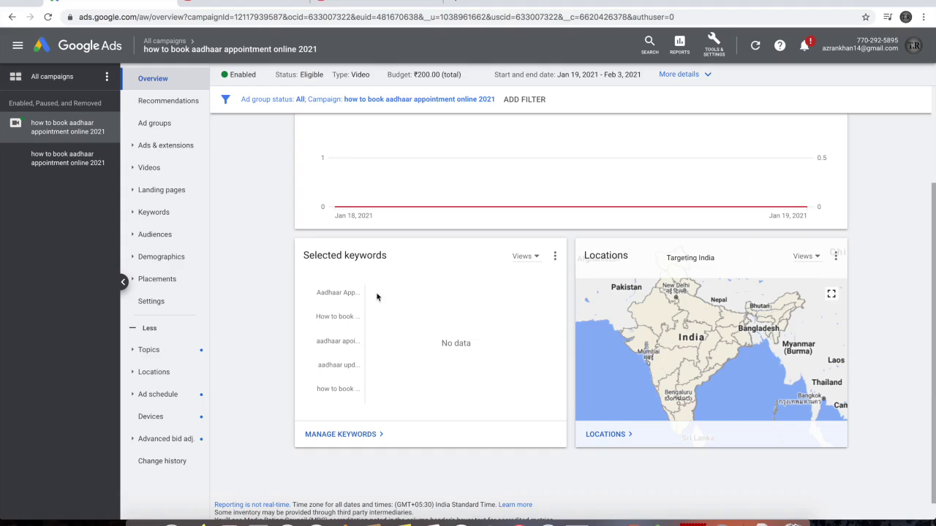
left_click(150, 169)
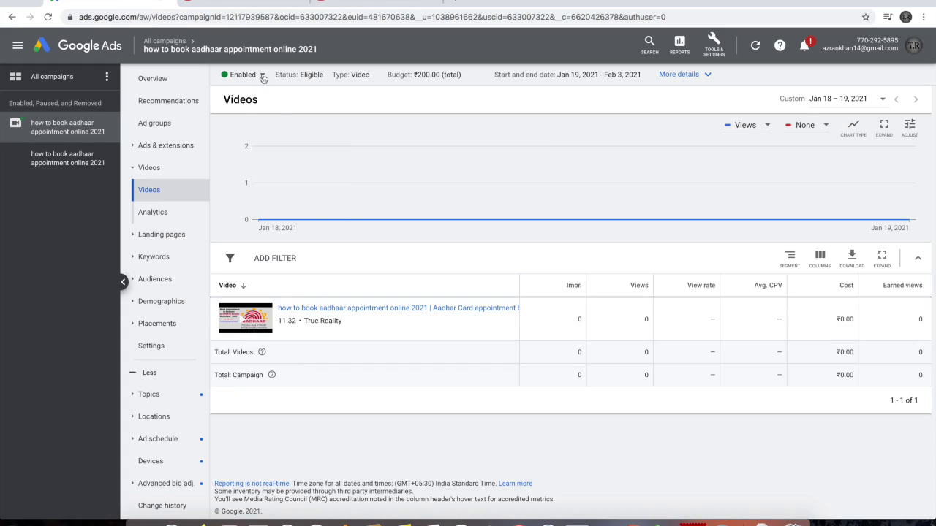
Examine the campaign's status options and its total budget setting.
left_click(262, 76)
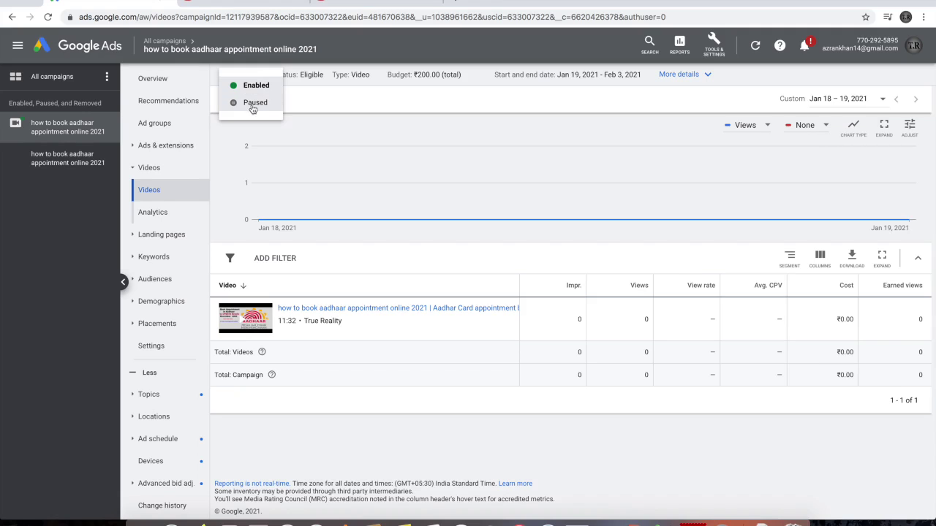
left_click(305, 95)
mouse_move(436, 82)
left_click(471, 77)
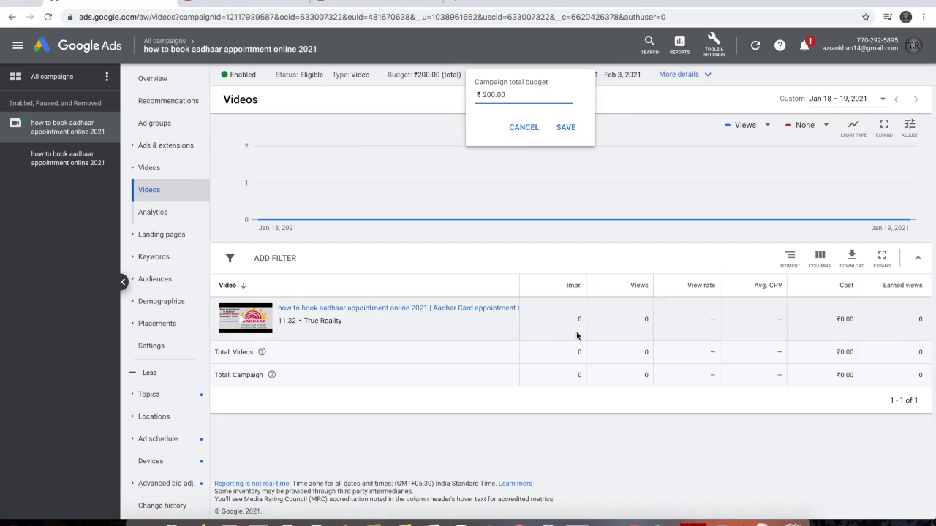
left_click(521, 131)
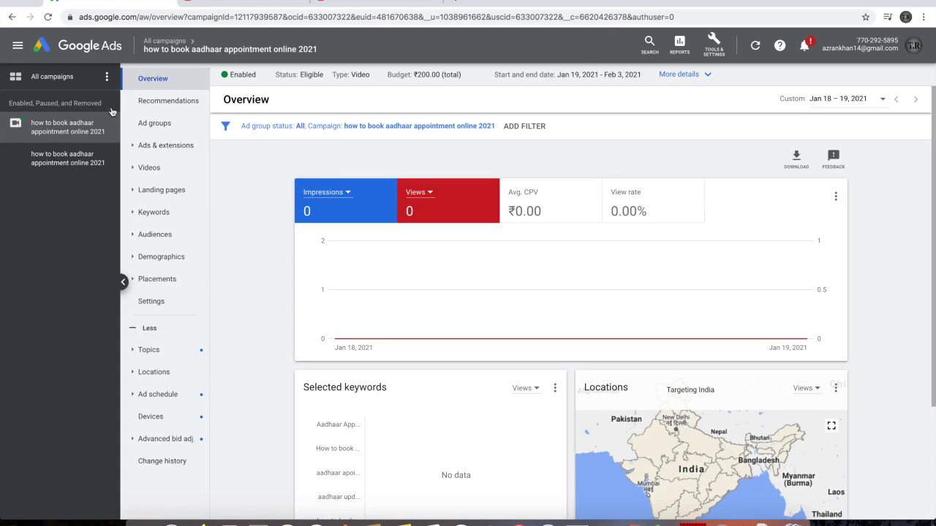
Return to the overview of all campaigns and start a new campaign.
left_click(57, 87)
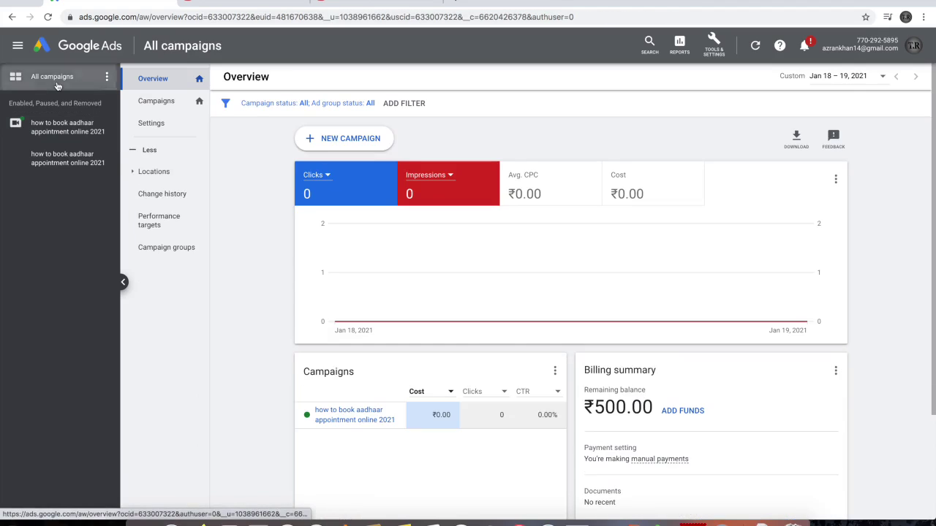
left_click(377, 145)
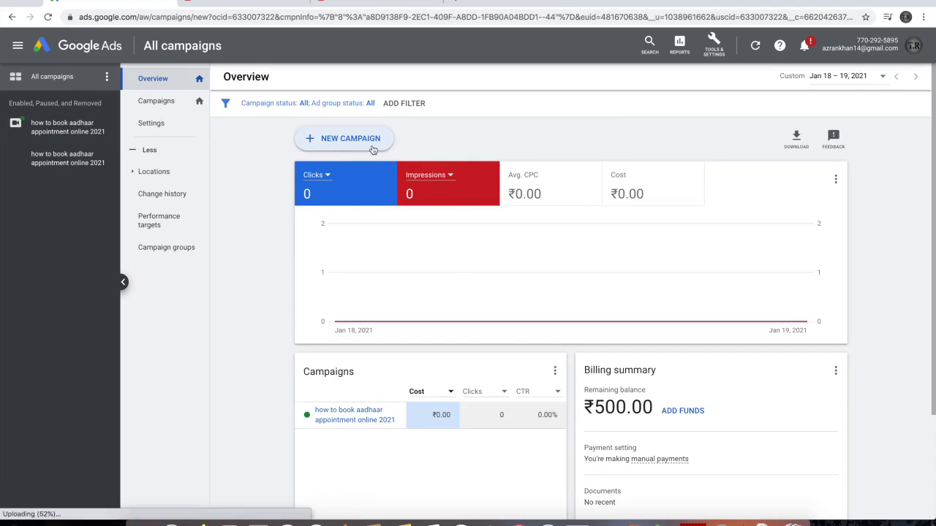